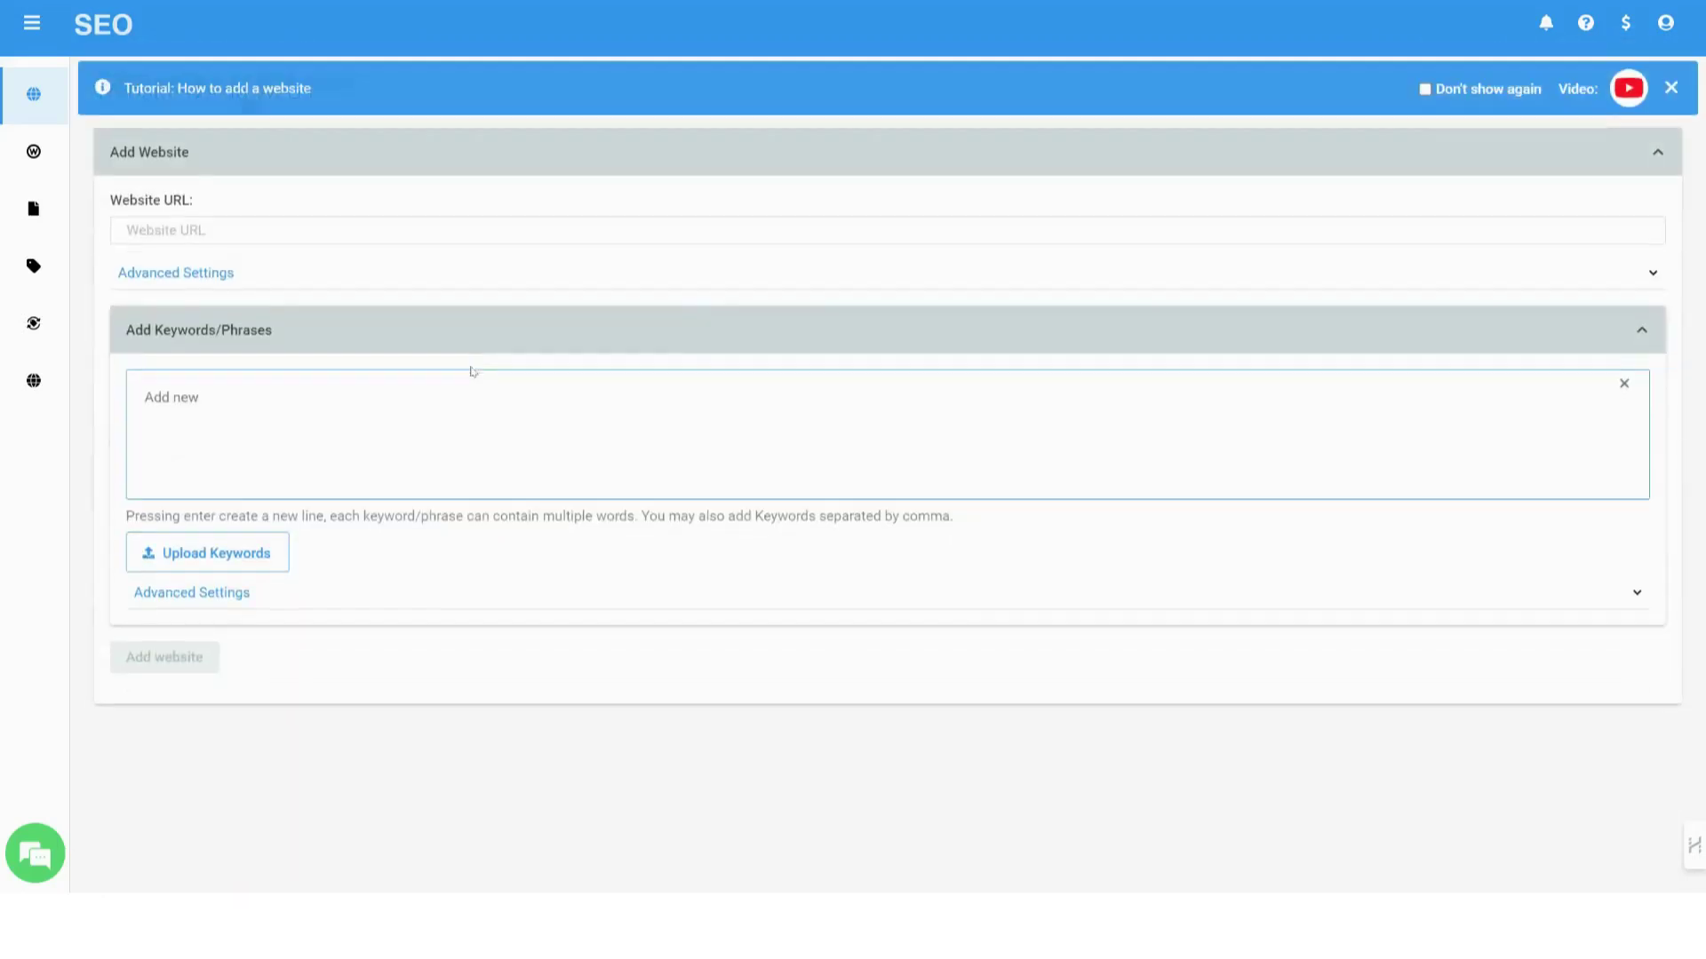
# Add record-producers.com from the address history with its pasted list of record-producer keywords
pyautogui.click(203, 234)
pyautogui.press('Down')
pyautogui.press('Down')
pyautogui.press('Down')
pyautogui.press('Down')
pyautogui.press('Return')
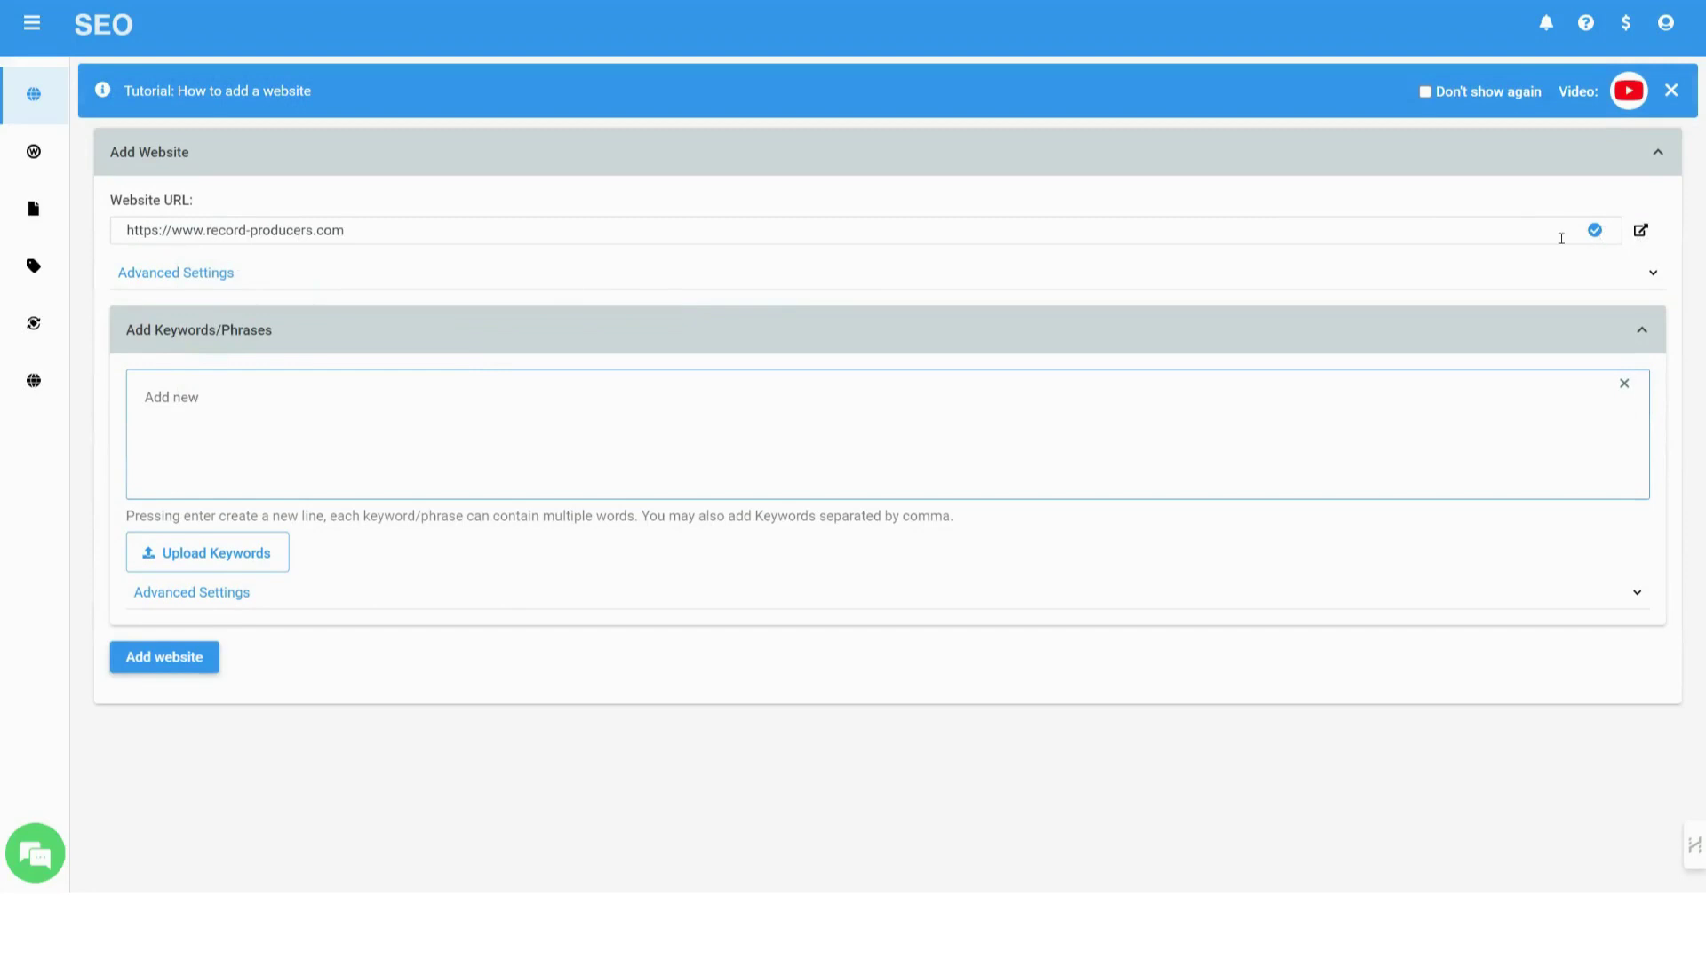
pyautogui.click(1655, 275)
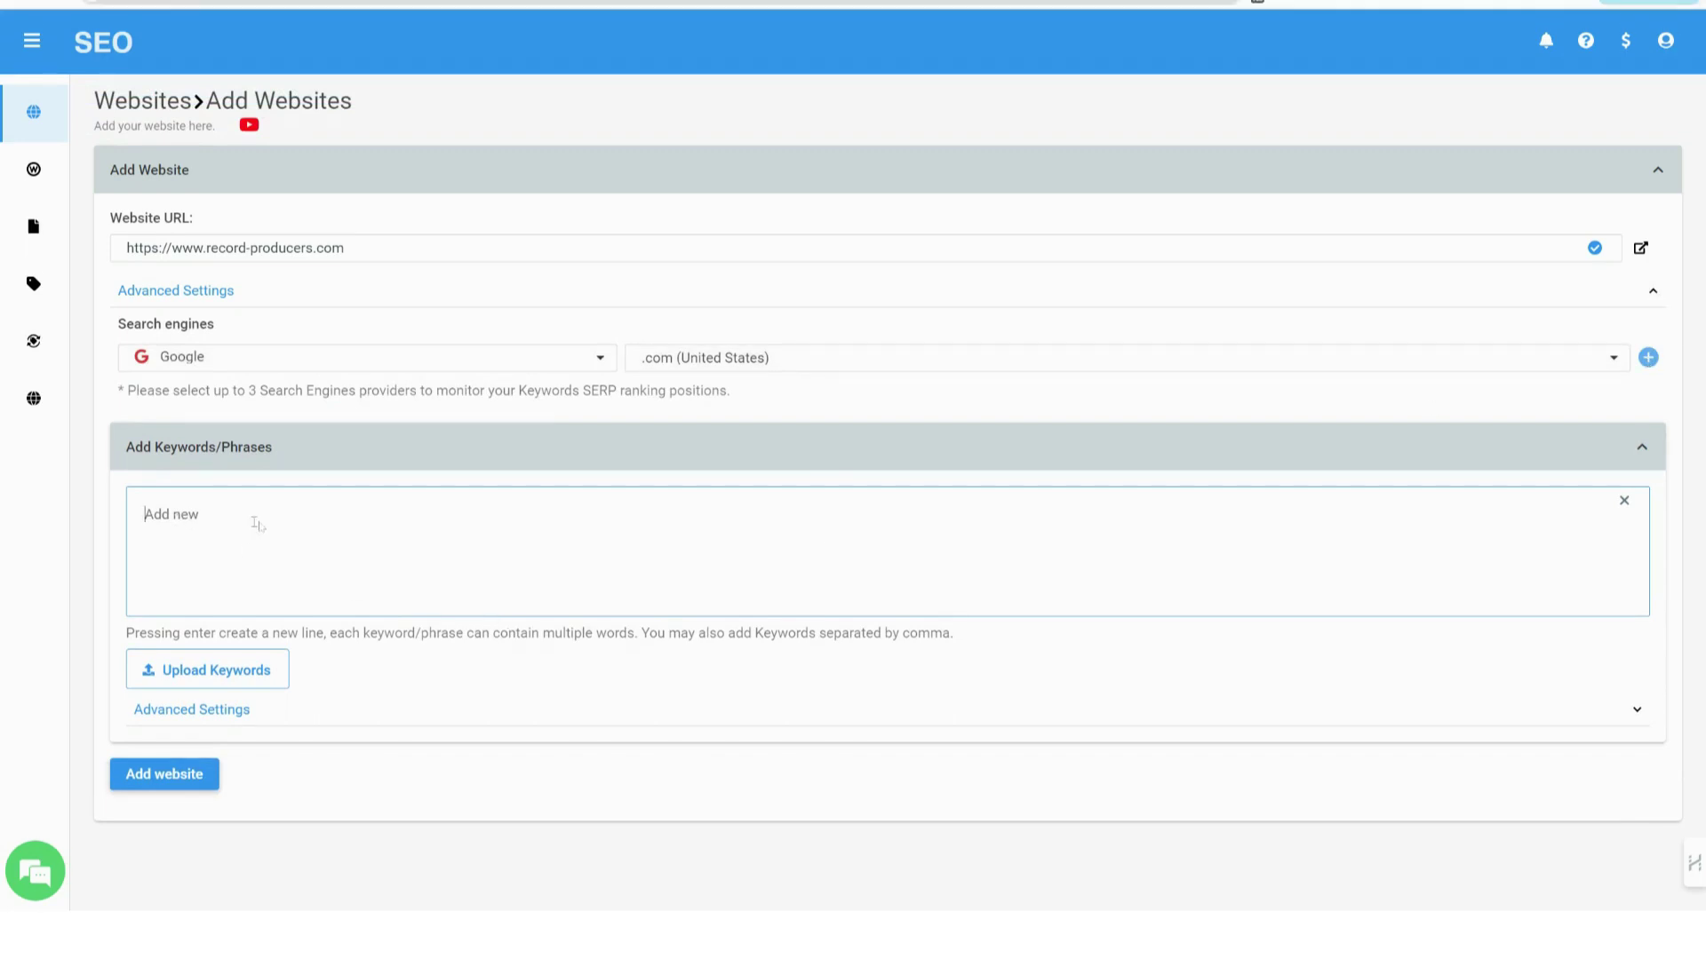
pyautogui.write('record producers UK the best record producer in London record producers London Record producers Brit Award winning record producer management for music producers london producers the best record producer in the UK Britains best record producers Grammy Award winning record producer Record Producers Guild a record producer studio producers musical producers artist producer producer engineer a music producer music producer record producer music record producer producer musician producer music industry music producers london music producers uk musical producer top music producers best music producers electronic music producer uk producer british record producer producers in uk british music producers producers uk producers in the uk best record producers')
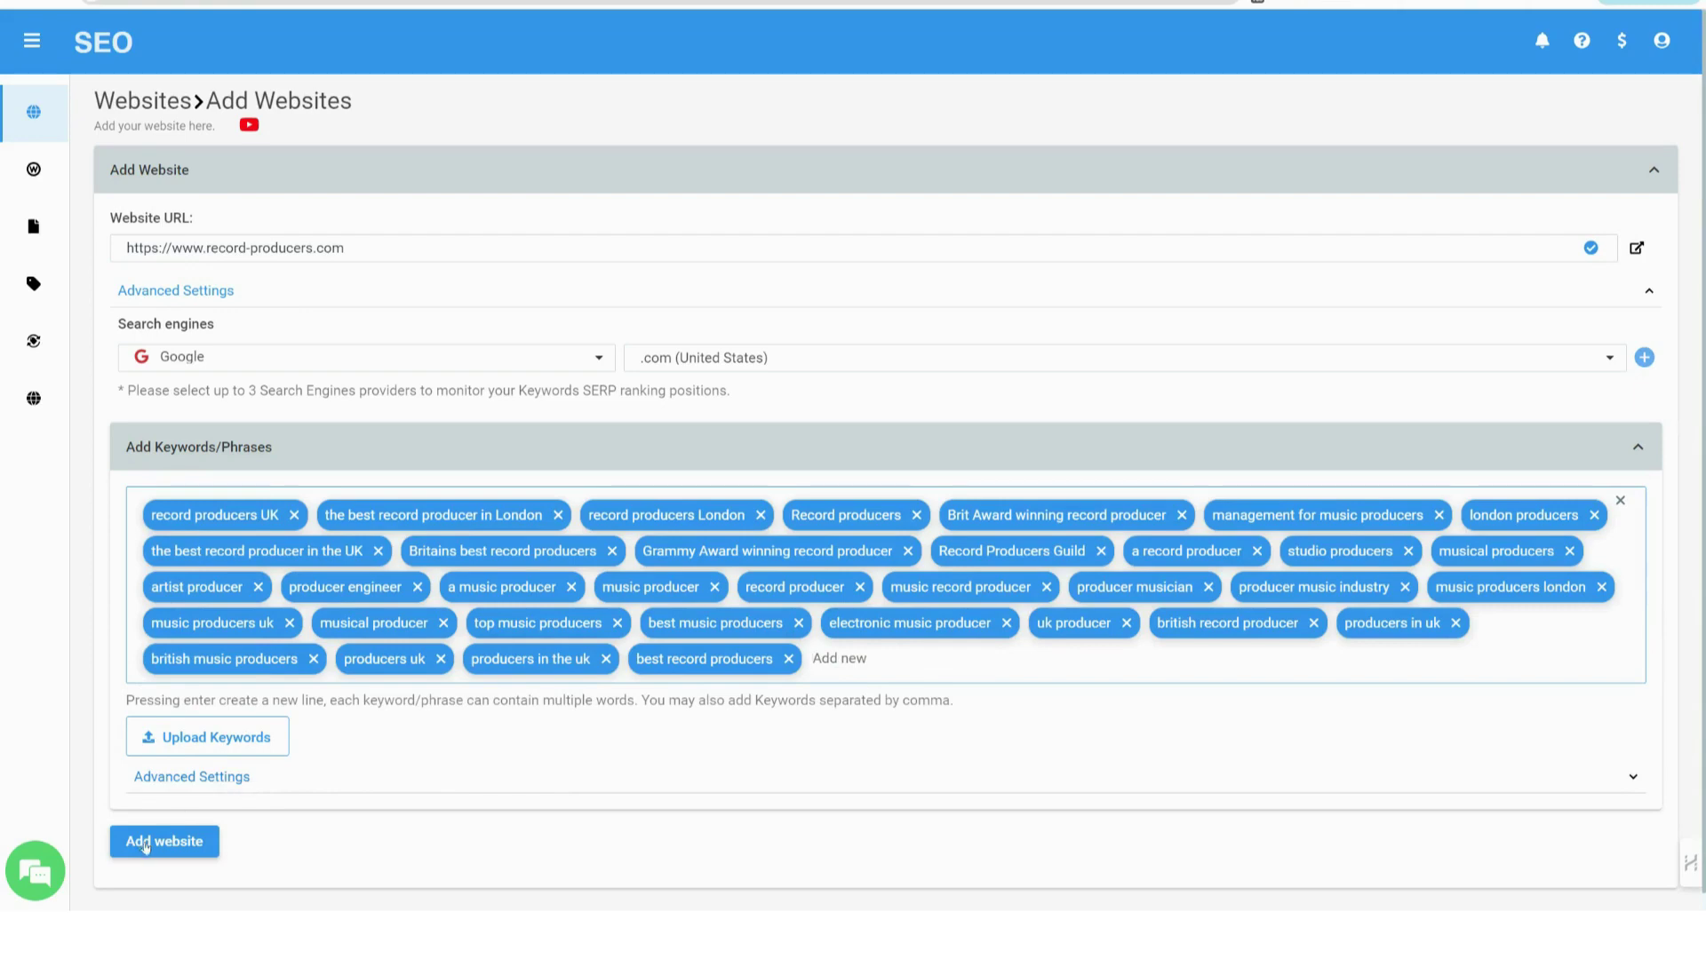
pyautogui.click(179, 851)
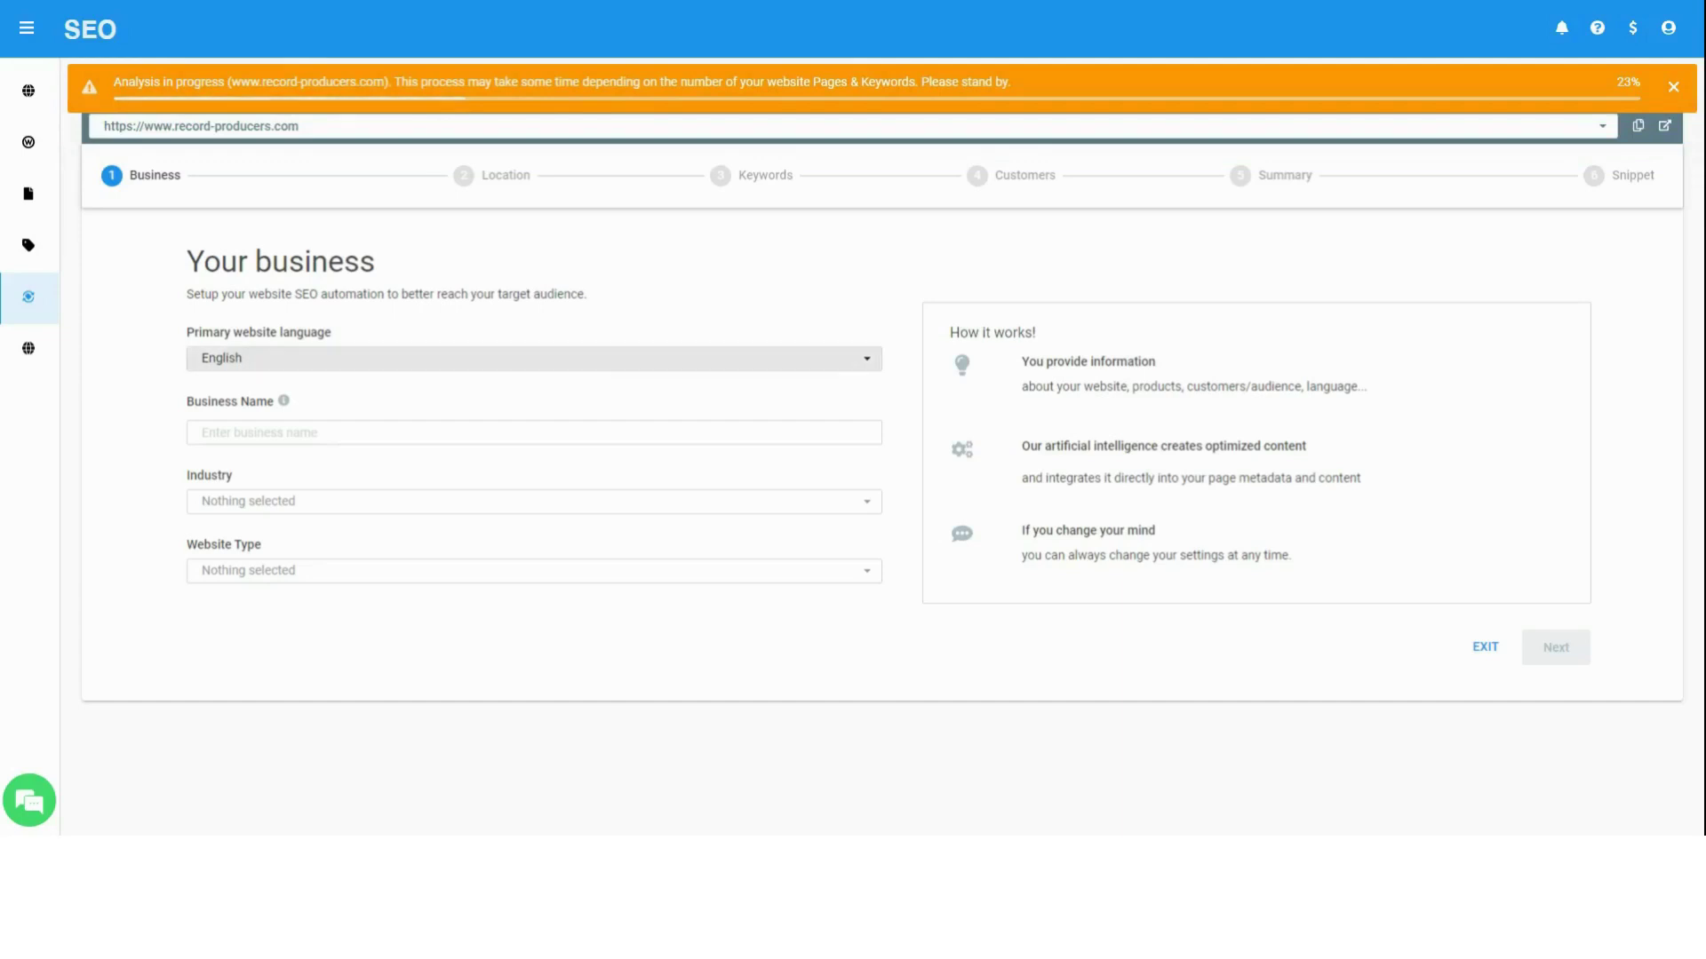
# Enter the business name, Arts & Entertainment industry and Business website type
pyautogui.click(202, 432)
pyautogui.write('Budd Record Producers')
pyautogui.click(271, 501)
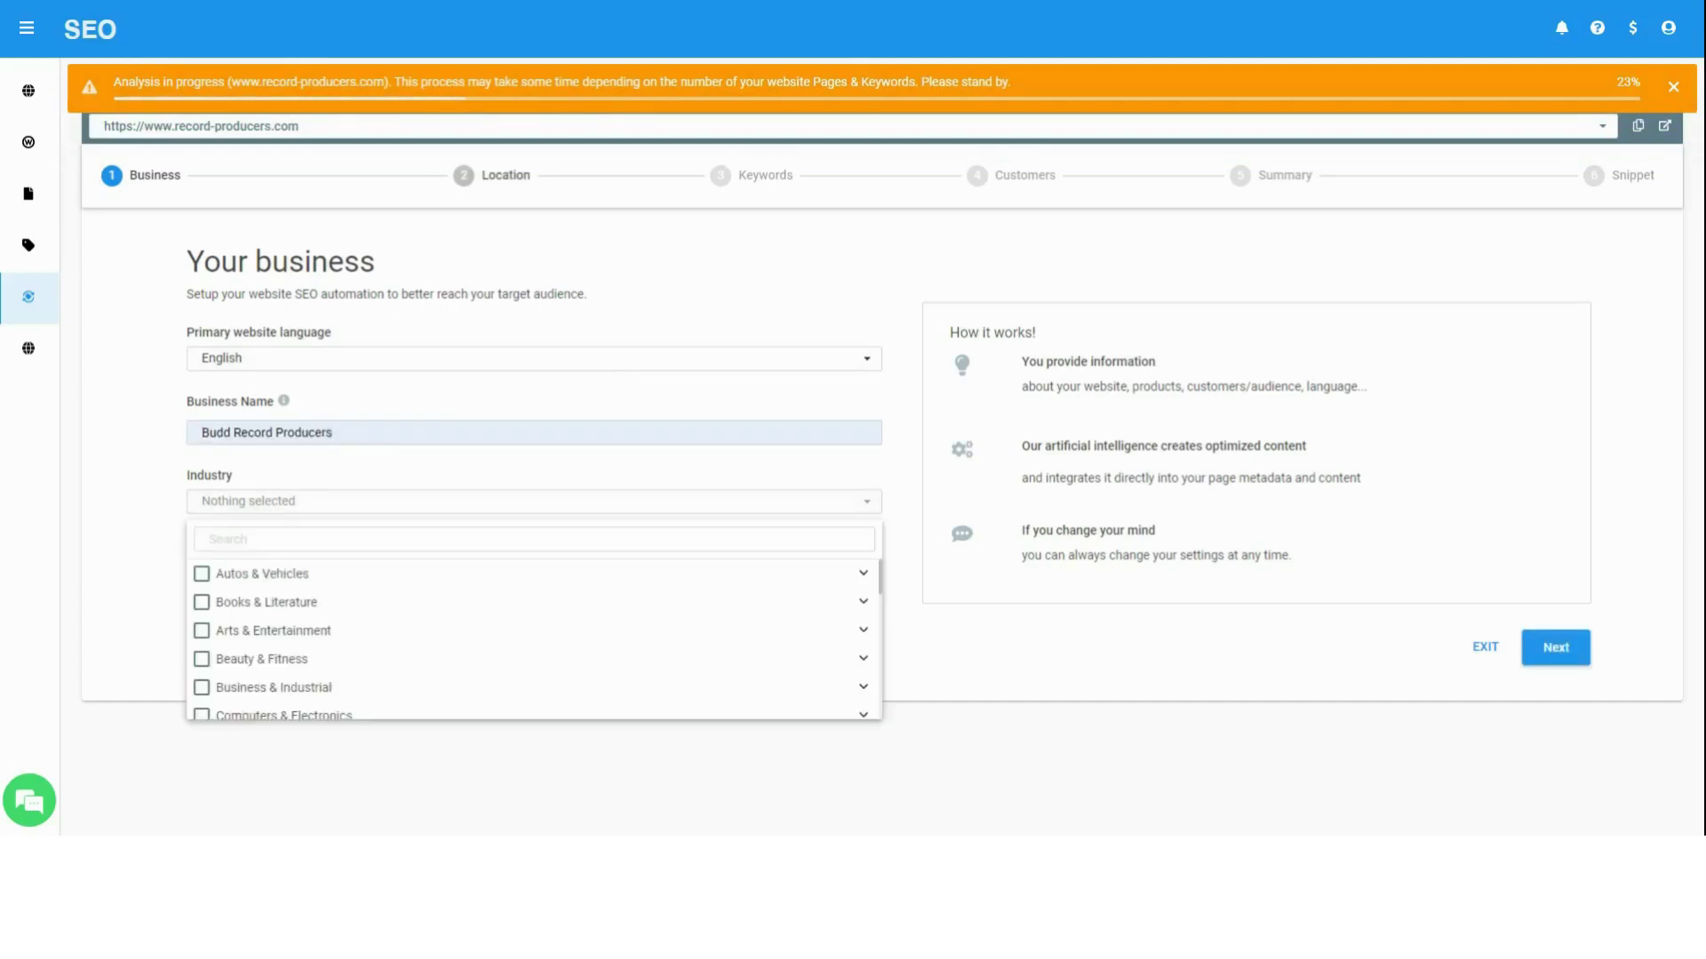
pyautogui.write('music')
pyautogui.click(258, 573)
pyautogui.click(266, 575)
pyautogui.click(258, 672)
pyautogui.click(166, 611)
pyautogui.click(1555, 648)
# Target London as the location and continue past the keywords step
pyautogui.click(396, 371)
pyautogui.write('Lon')
pyautogui.click(382, 413)
pyautogui.click(1542, 439)
pyautogui.click(1633, 421)
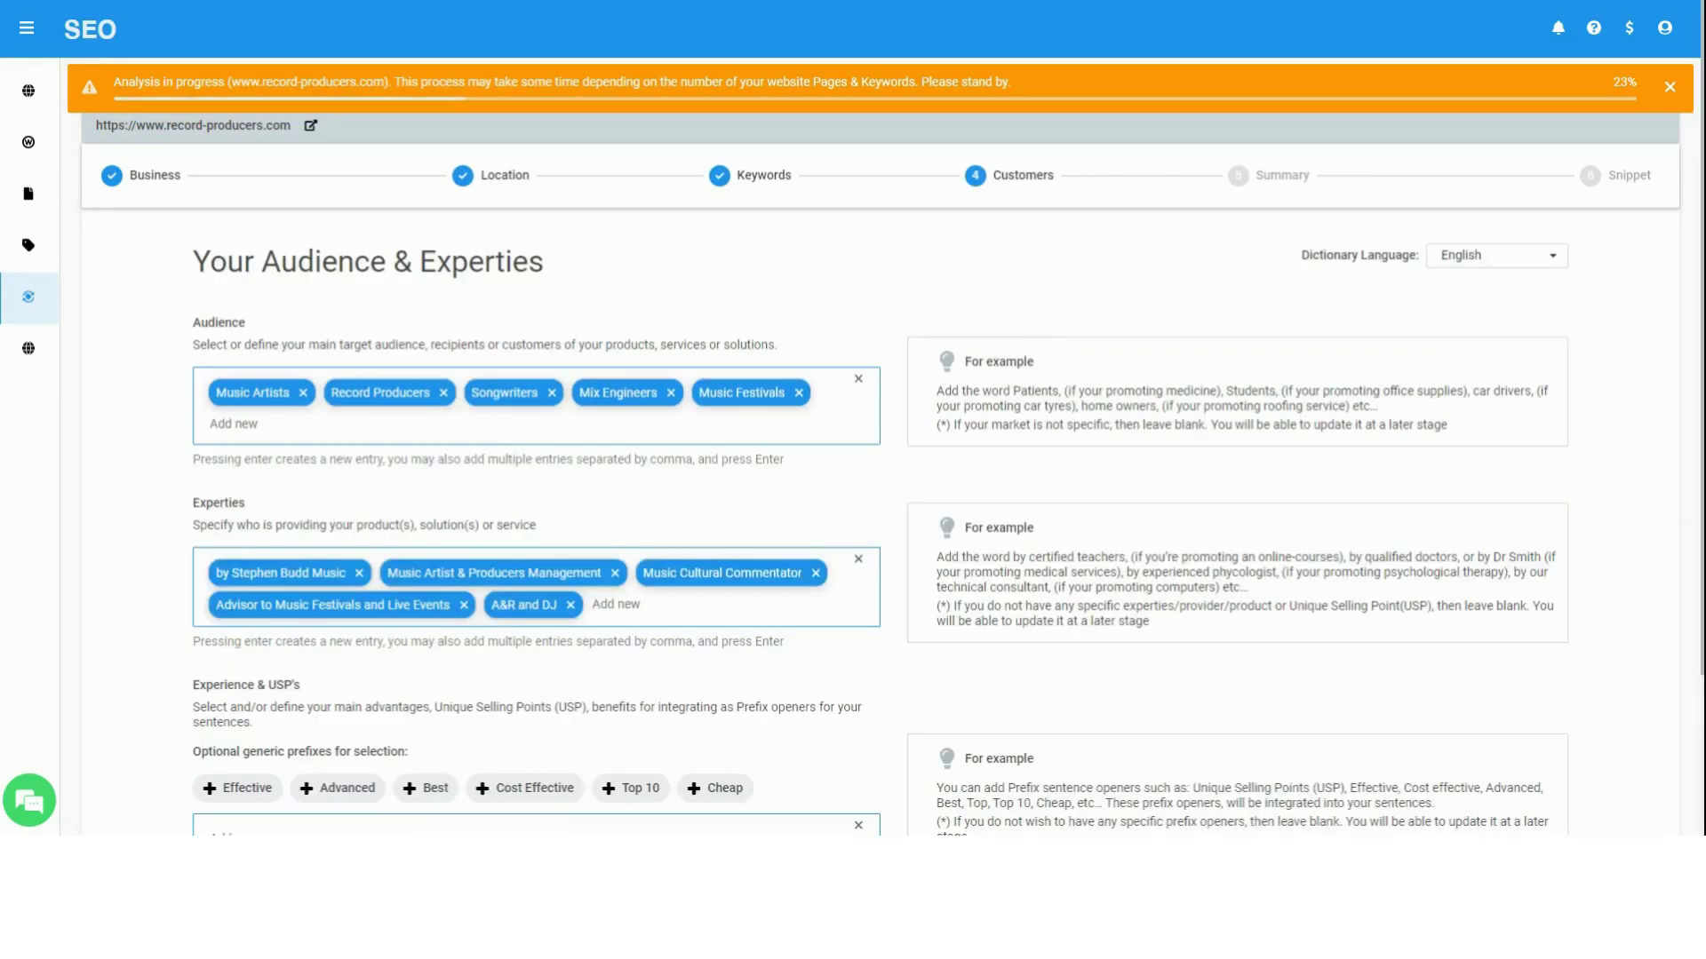
# Add selling points Top, Leading, Trusted, Established and finish the settings summary
pyautogui.scroll(-3, 853, 533)
pyautogui.write('Top, Leading, Trusted, Established')
pyautogui.press('Return')
pyautogui.click(1561, 773)
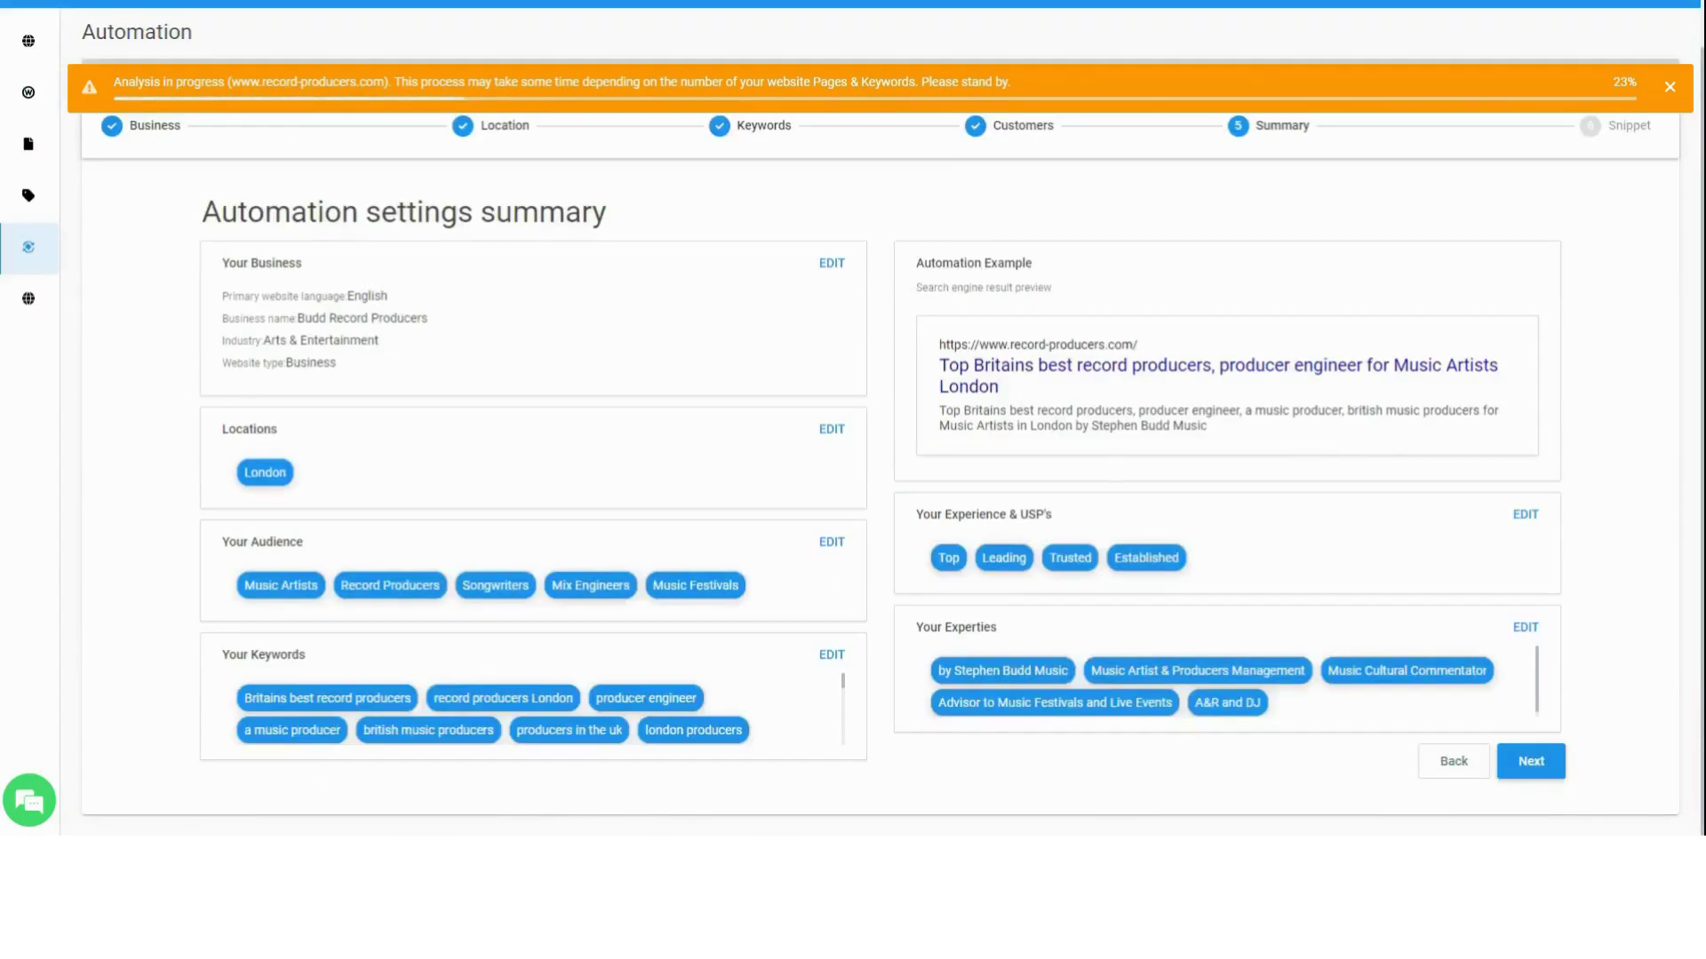
pyautogui.click(1541, 771)
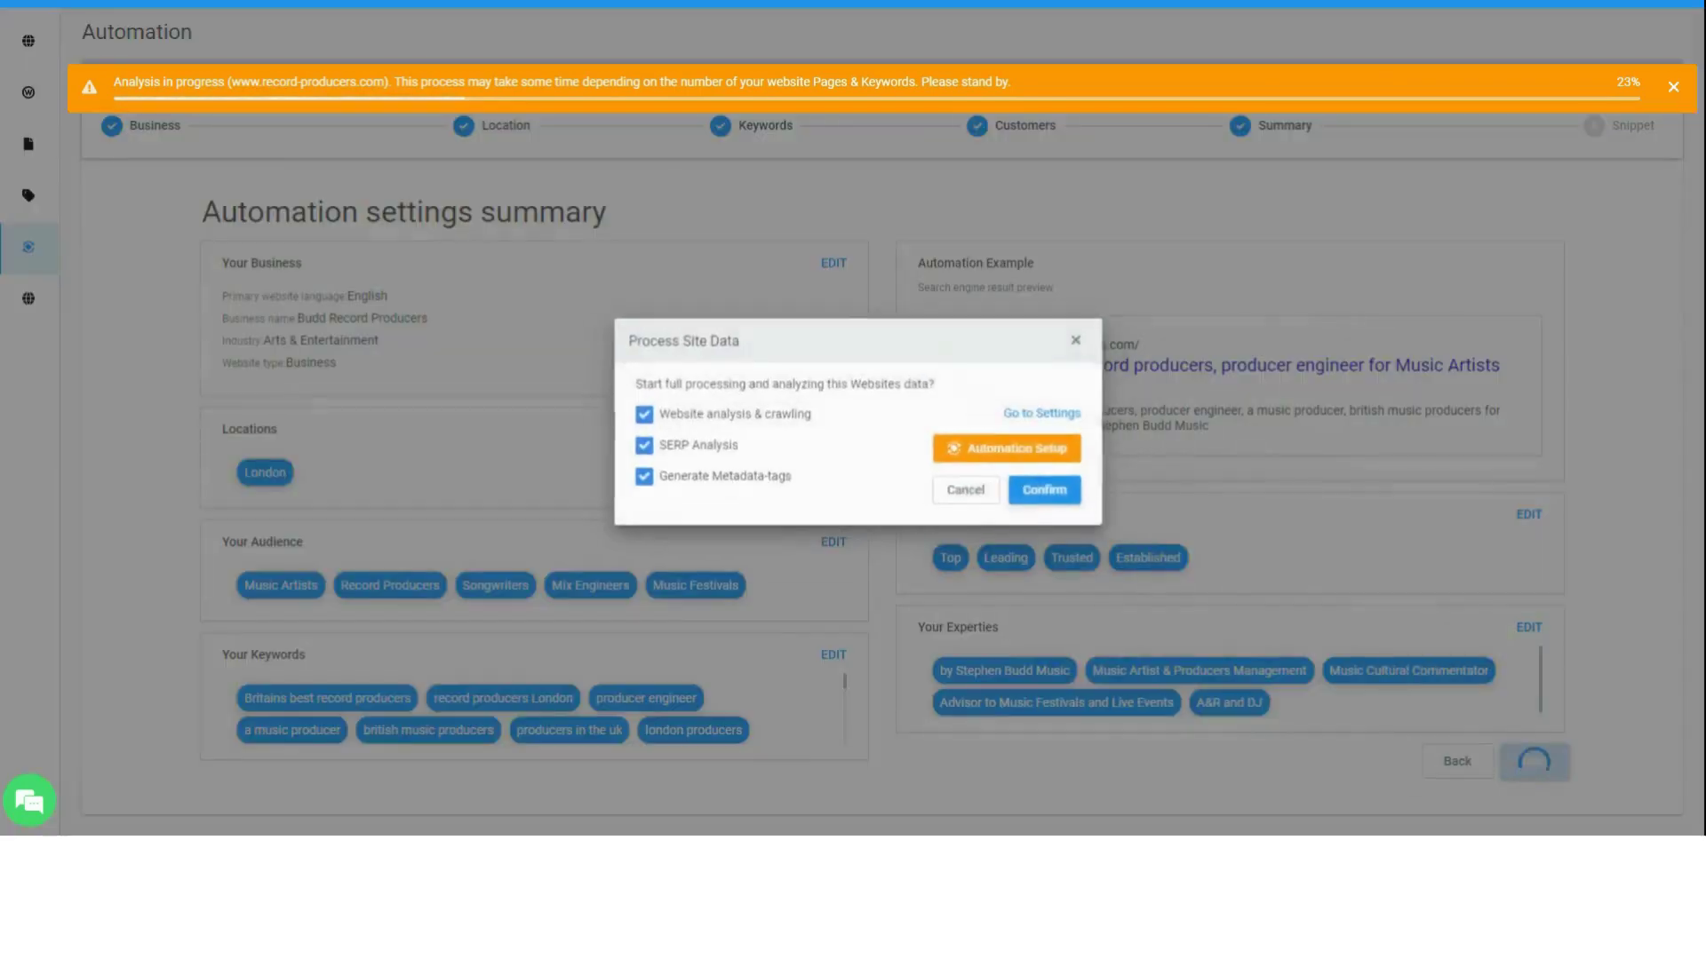
# Confirm full site-data processing and copy the optimization snippet script to the clipboard
pyautogui.click(1036, 484)
pyautogui.click(336, 399)
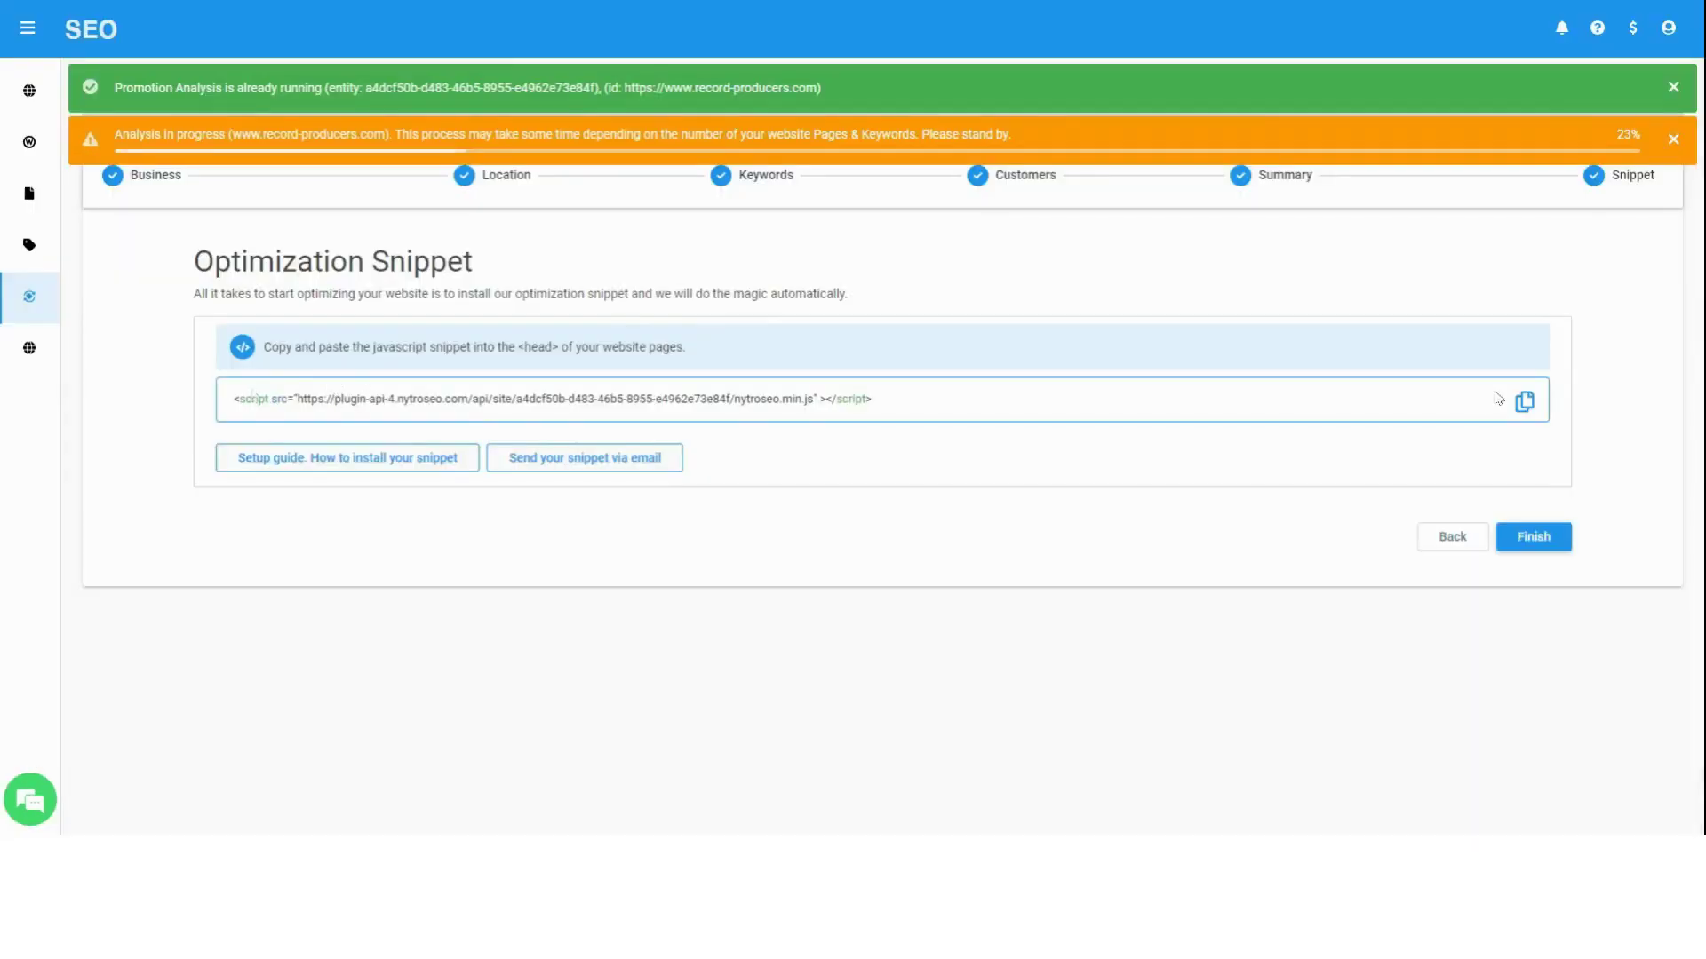
pyautogui.click(1515, 402)
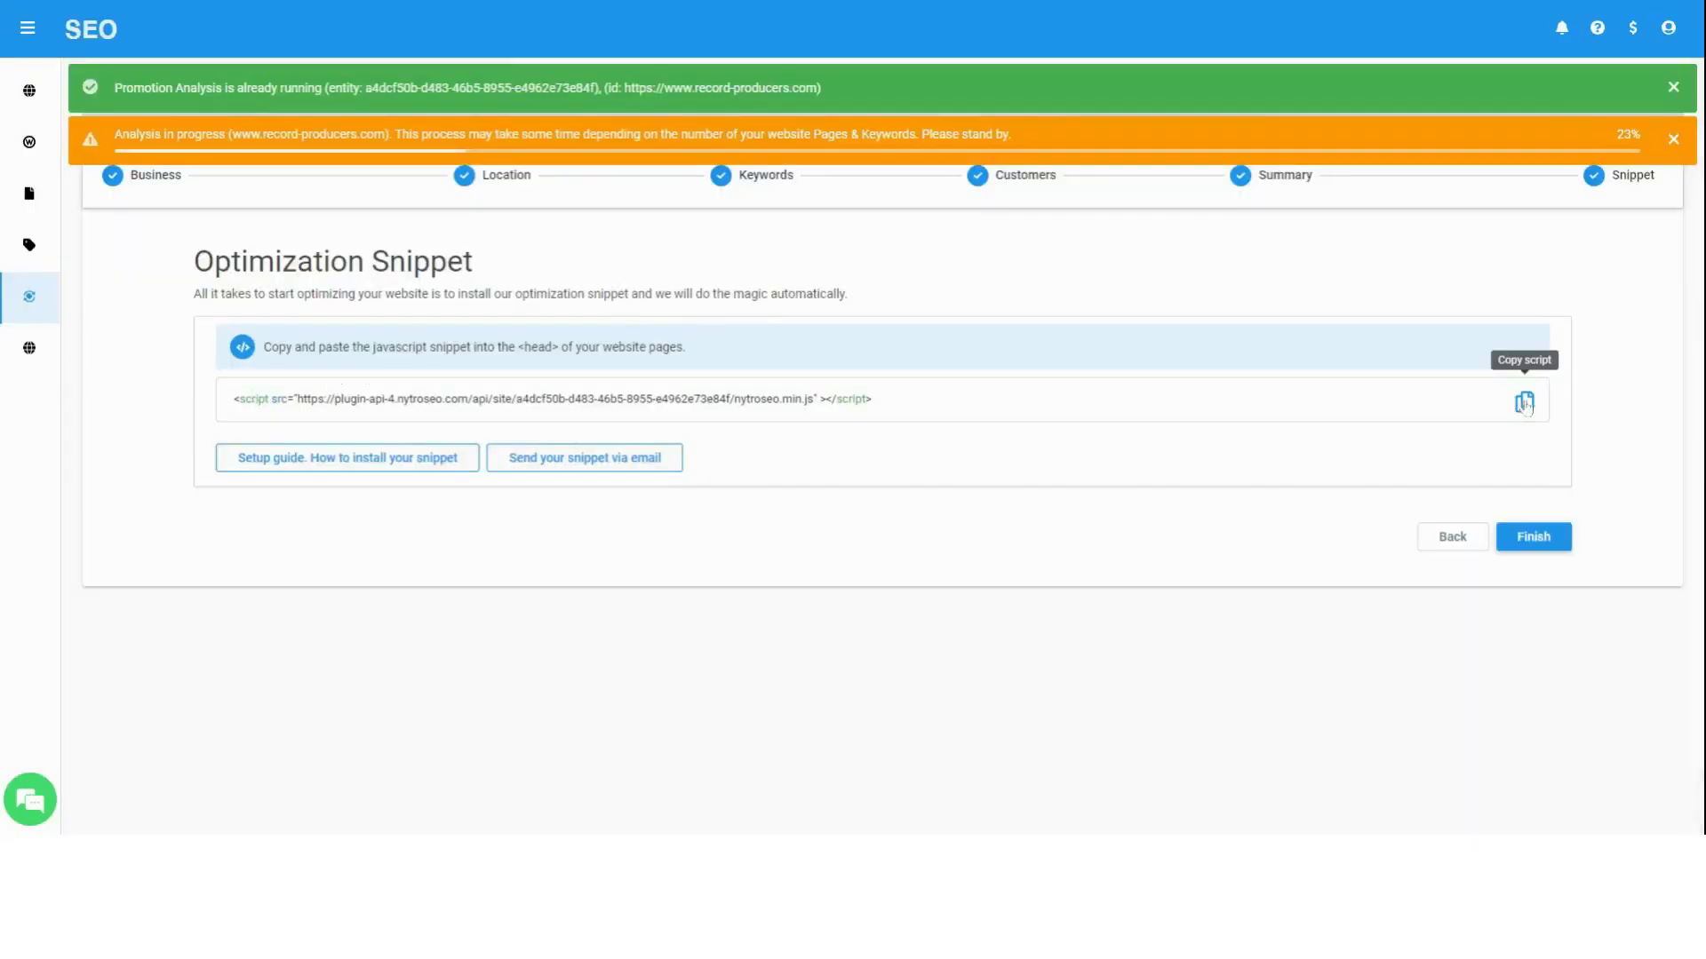
pyautogui.click(1525, 404)
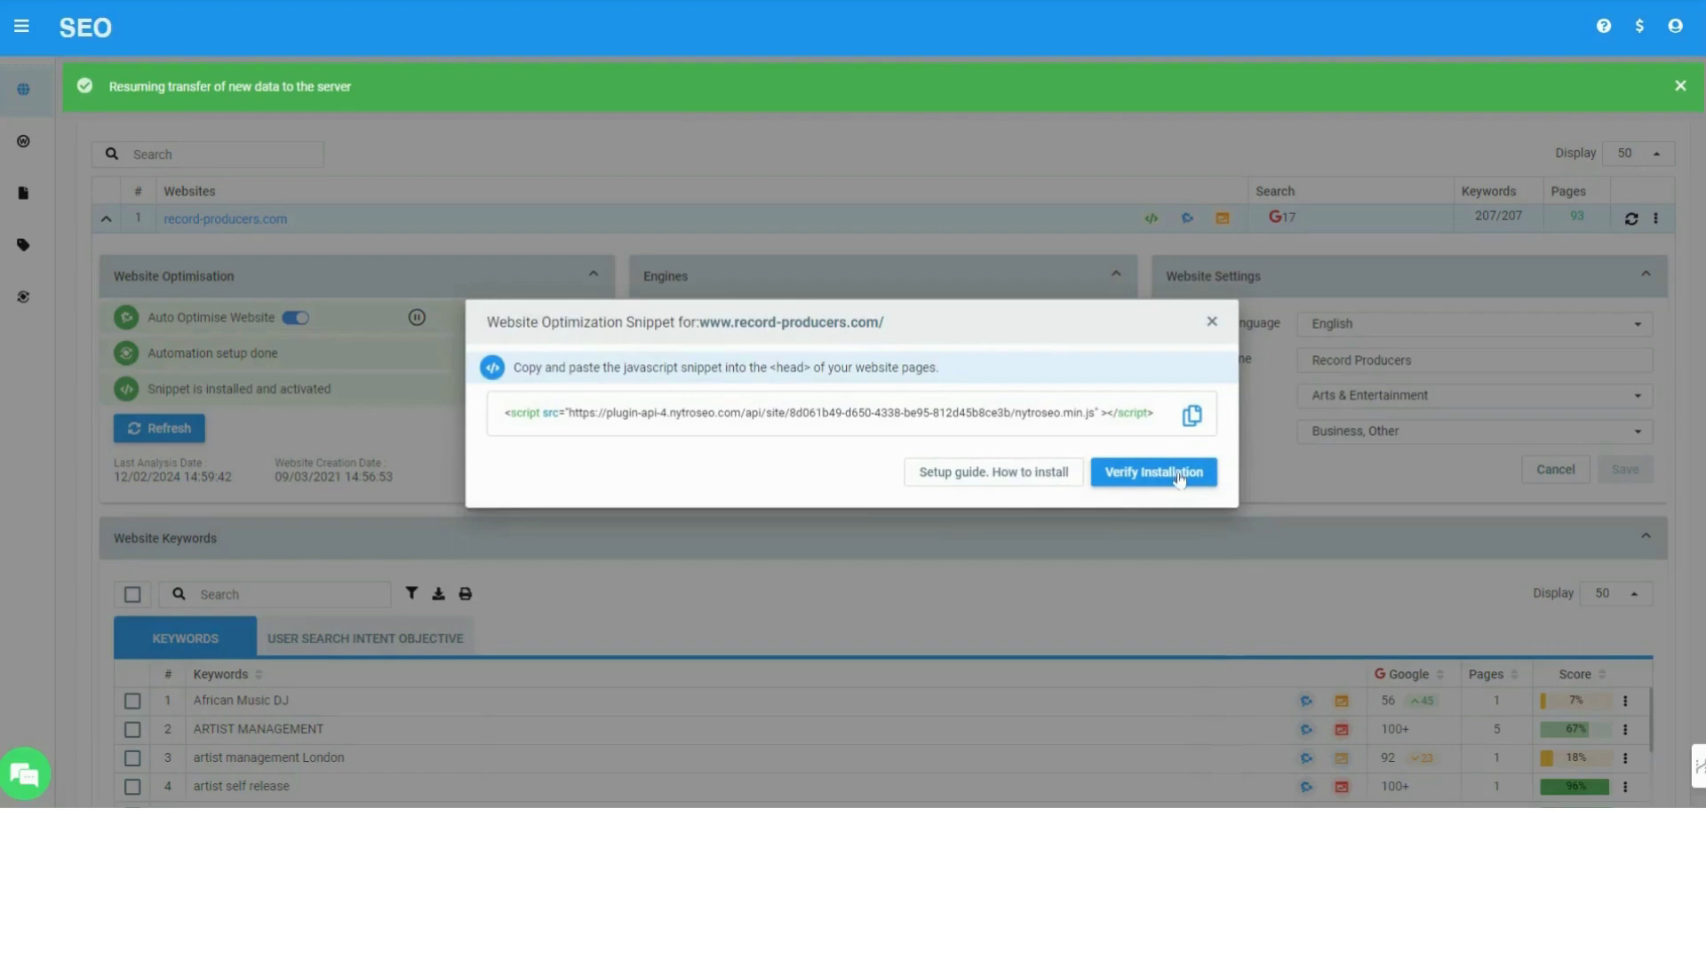
# Verify the snippet installation from the Website Optimization Snippet dialog
pyautogui.click(1179, 478)
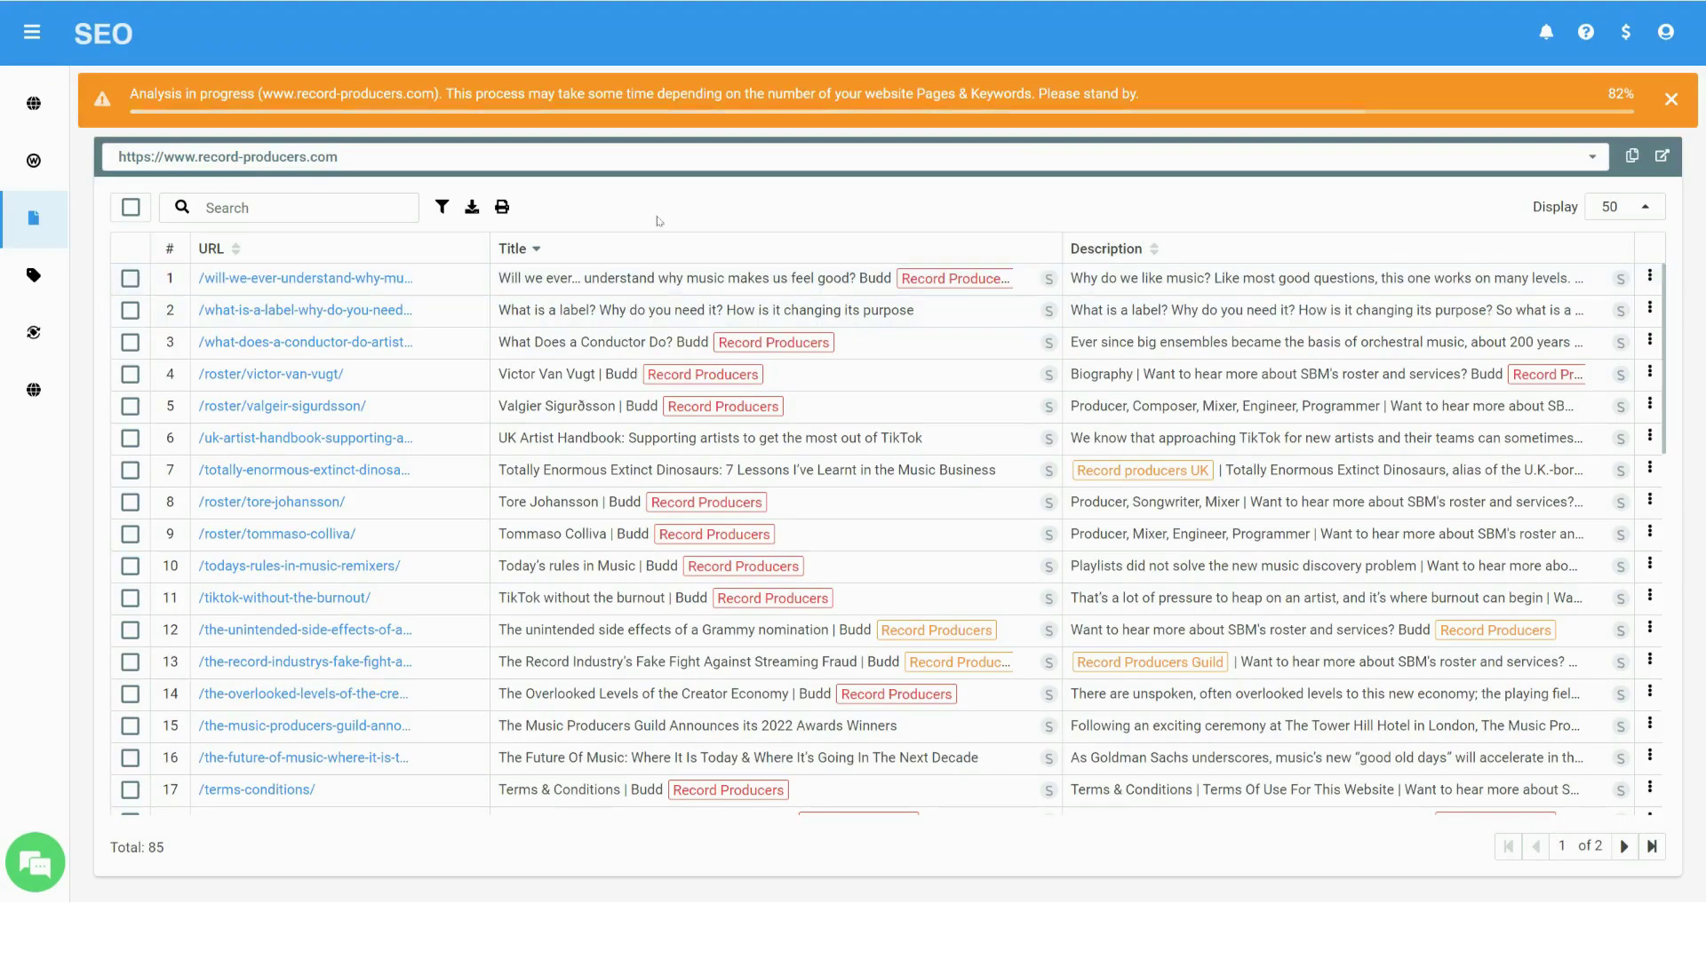
# Sort the pages by Title, clear the sort, and return to Pages > Metadata
pyautogui.doubleClick(1628, 93)
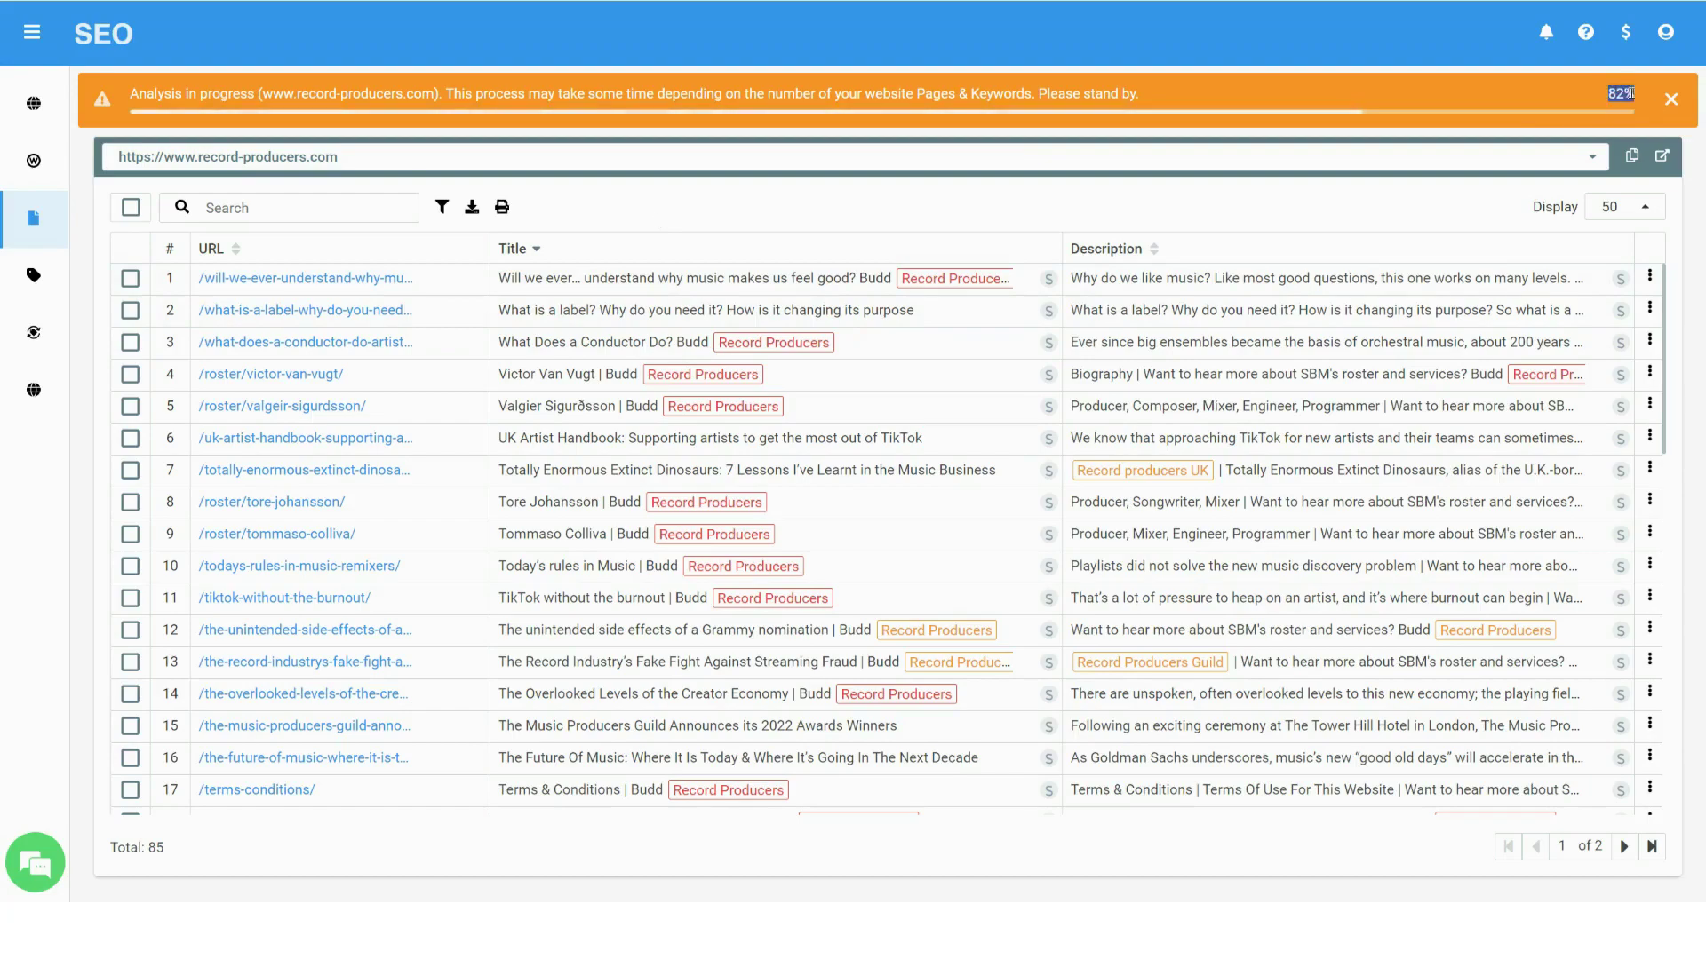
pyautogui.click(535, 254)
pyautogui.click(535, 253)
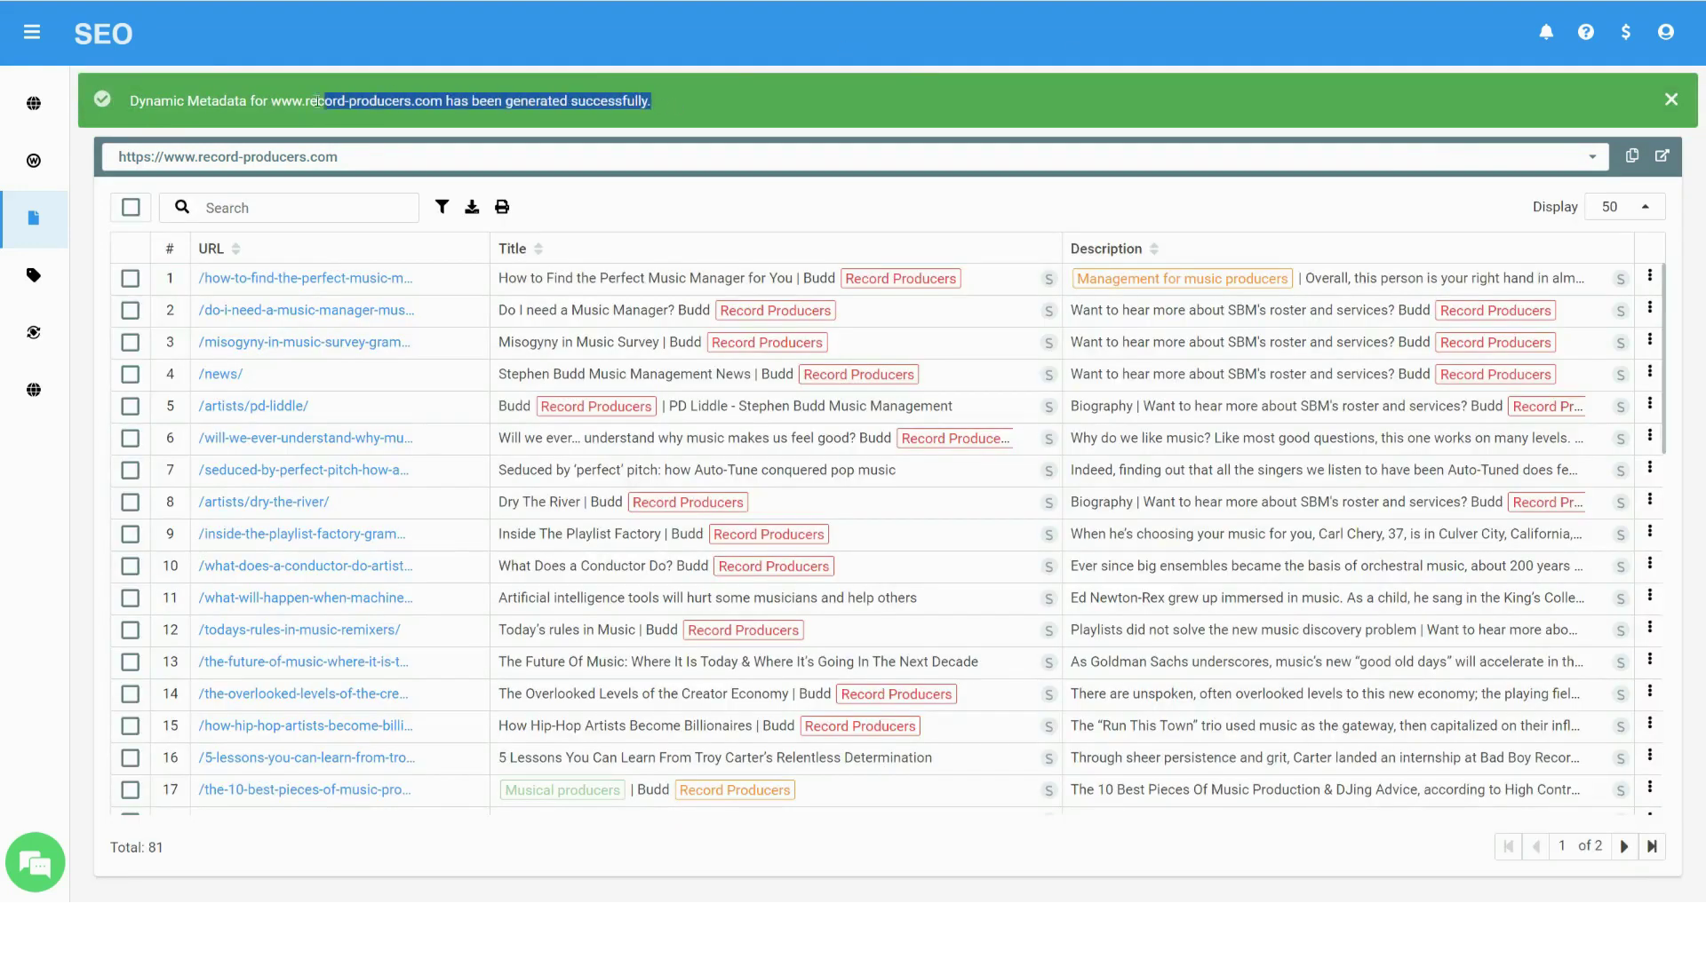
pyautogui.moveTo(32, 238)
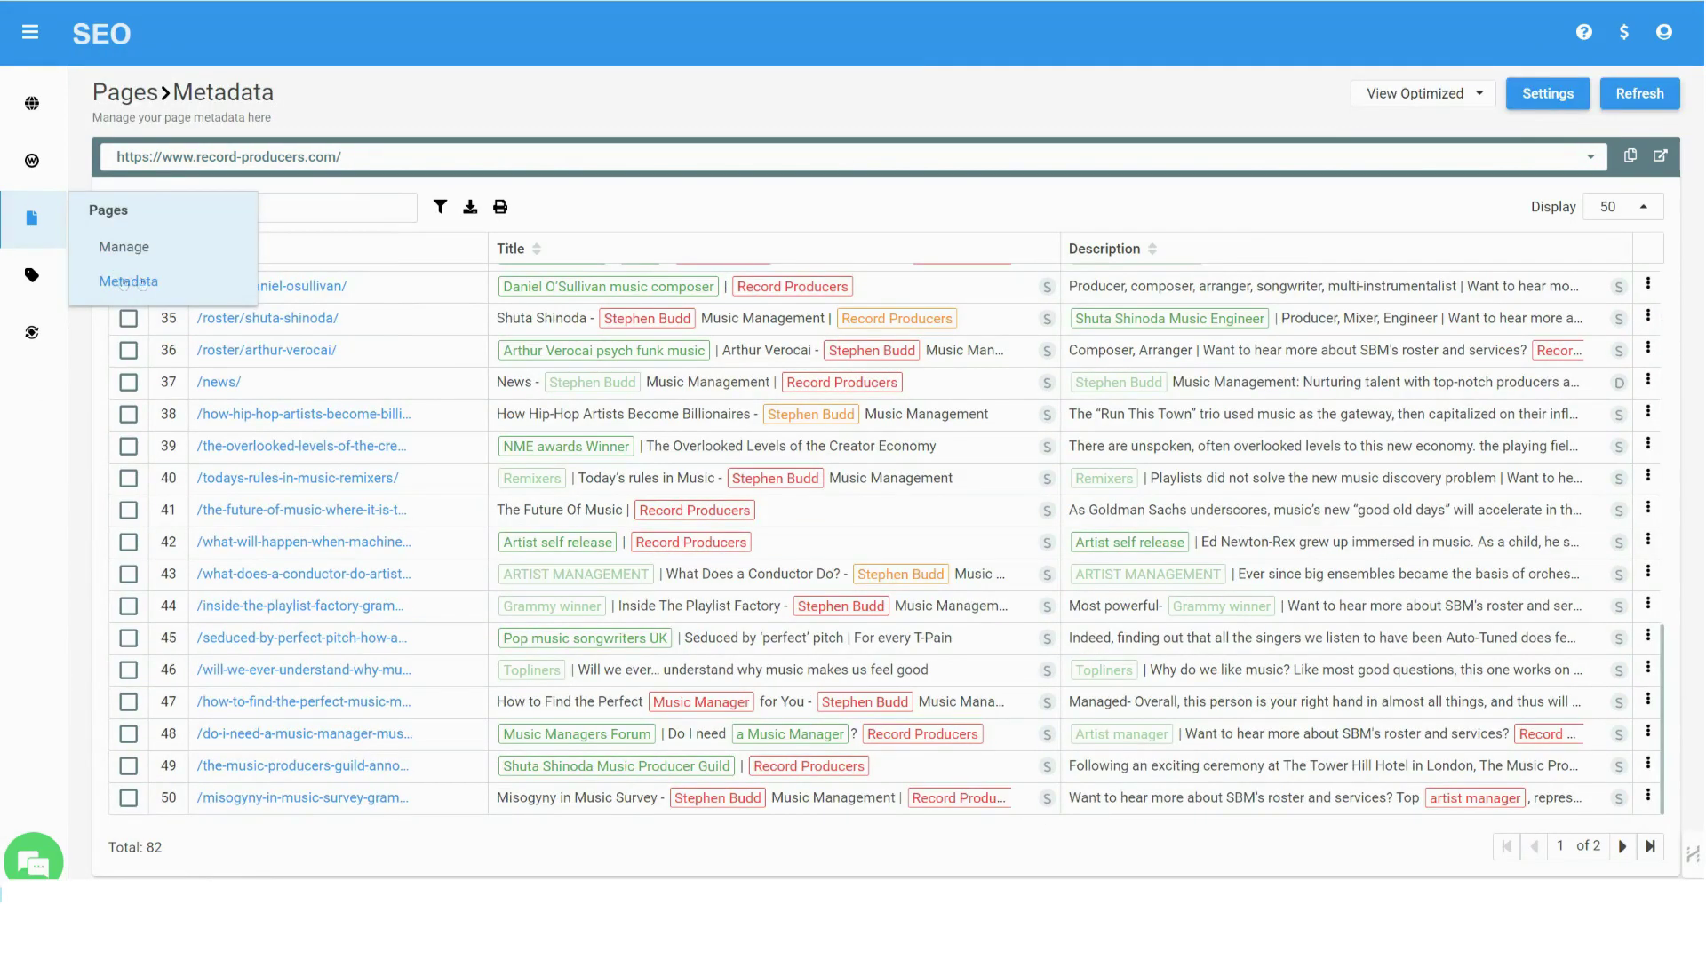
pyautogui.click(1429, 99)
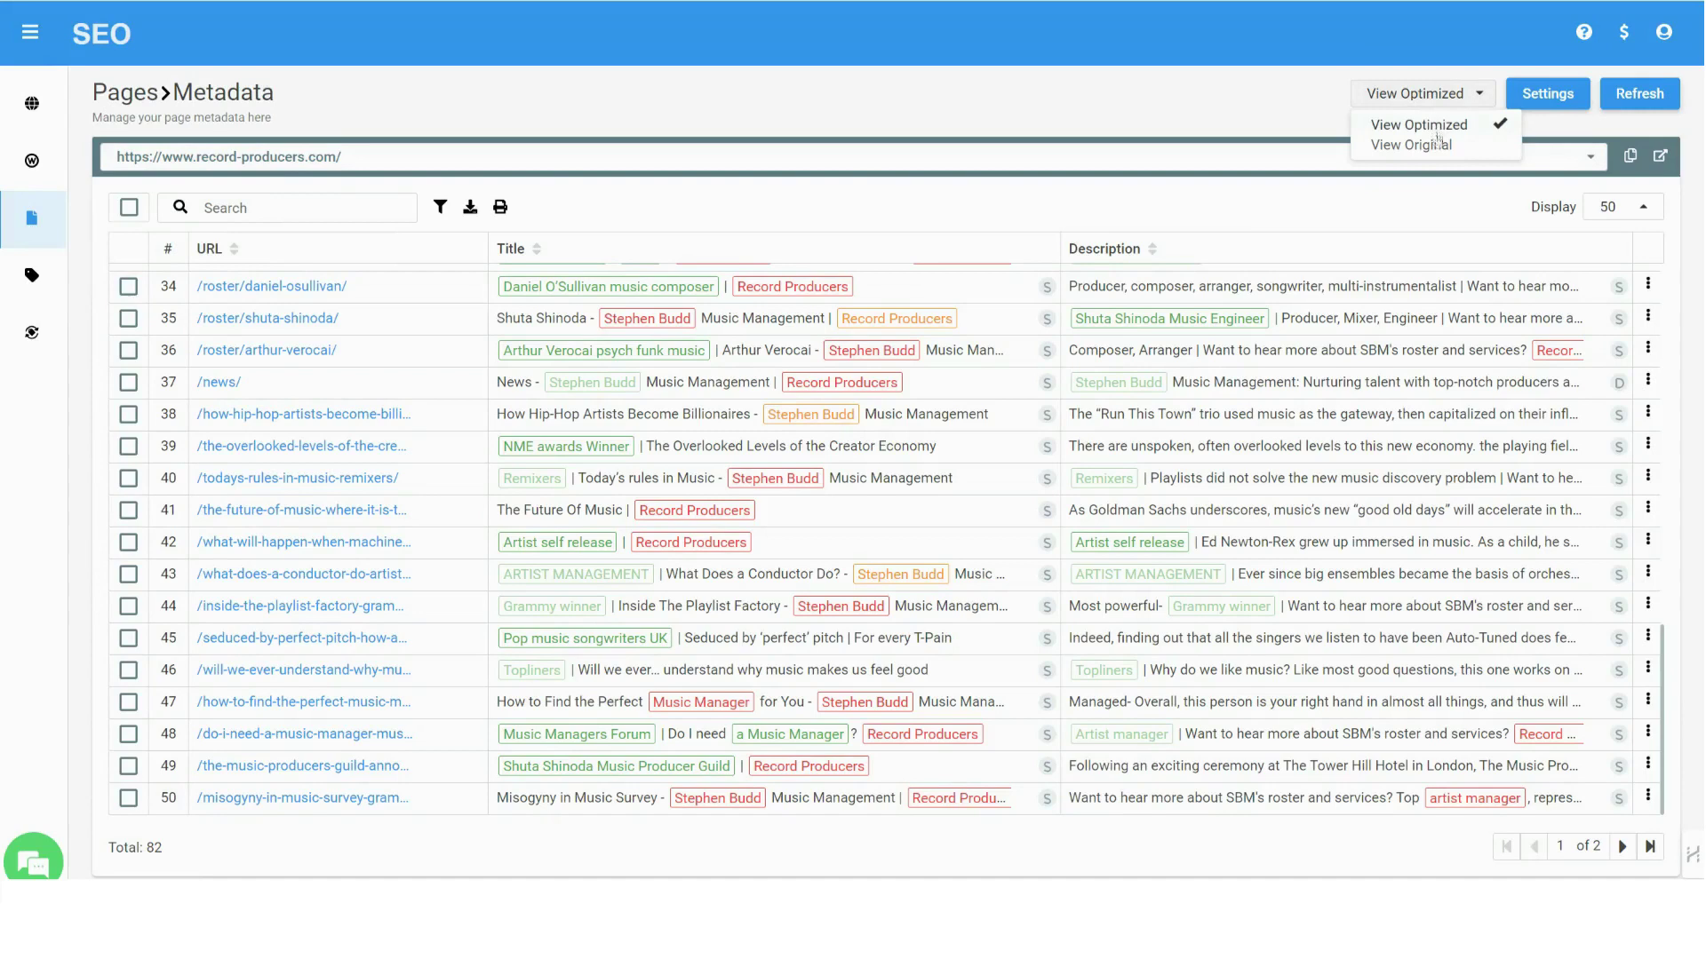
pyautogui.click(1438, 144)
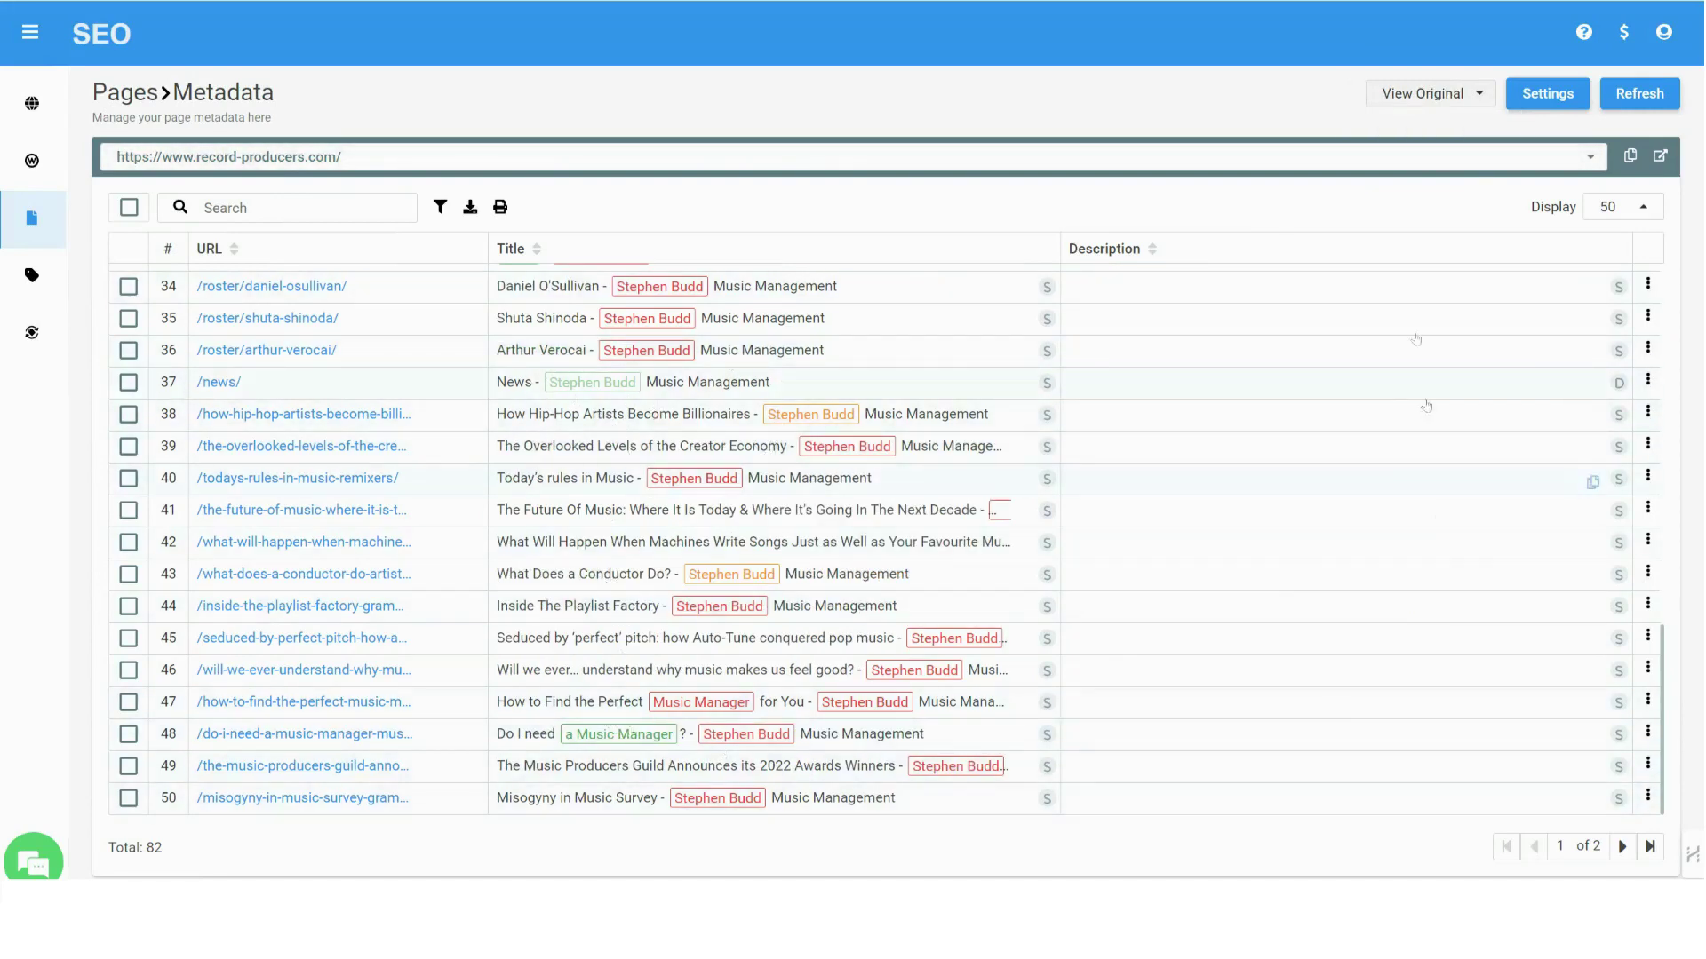
pyautogui.click(1418, 105)
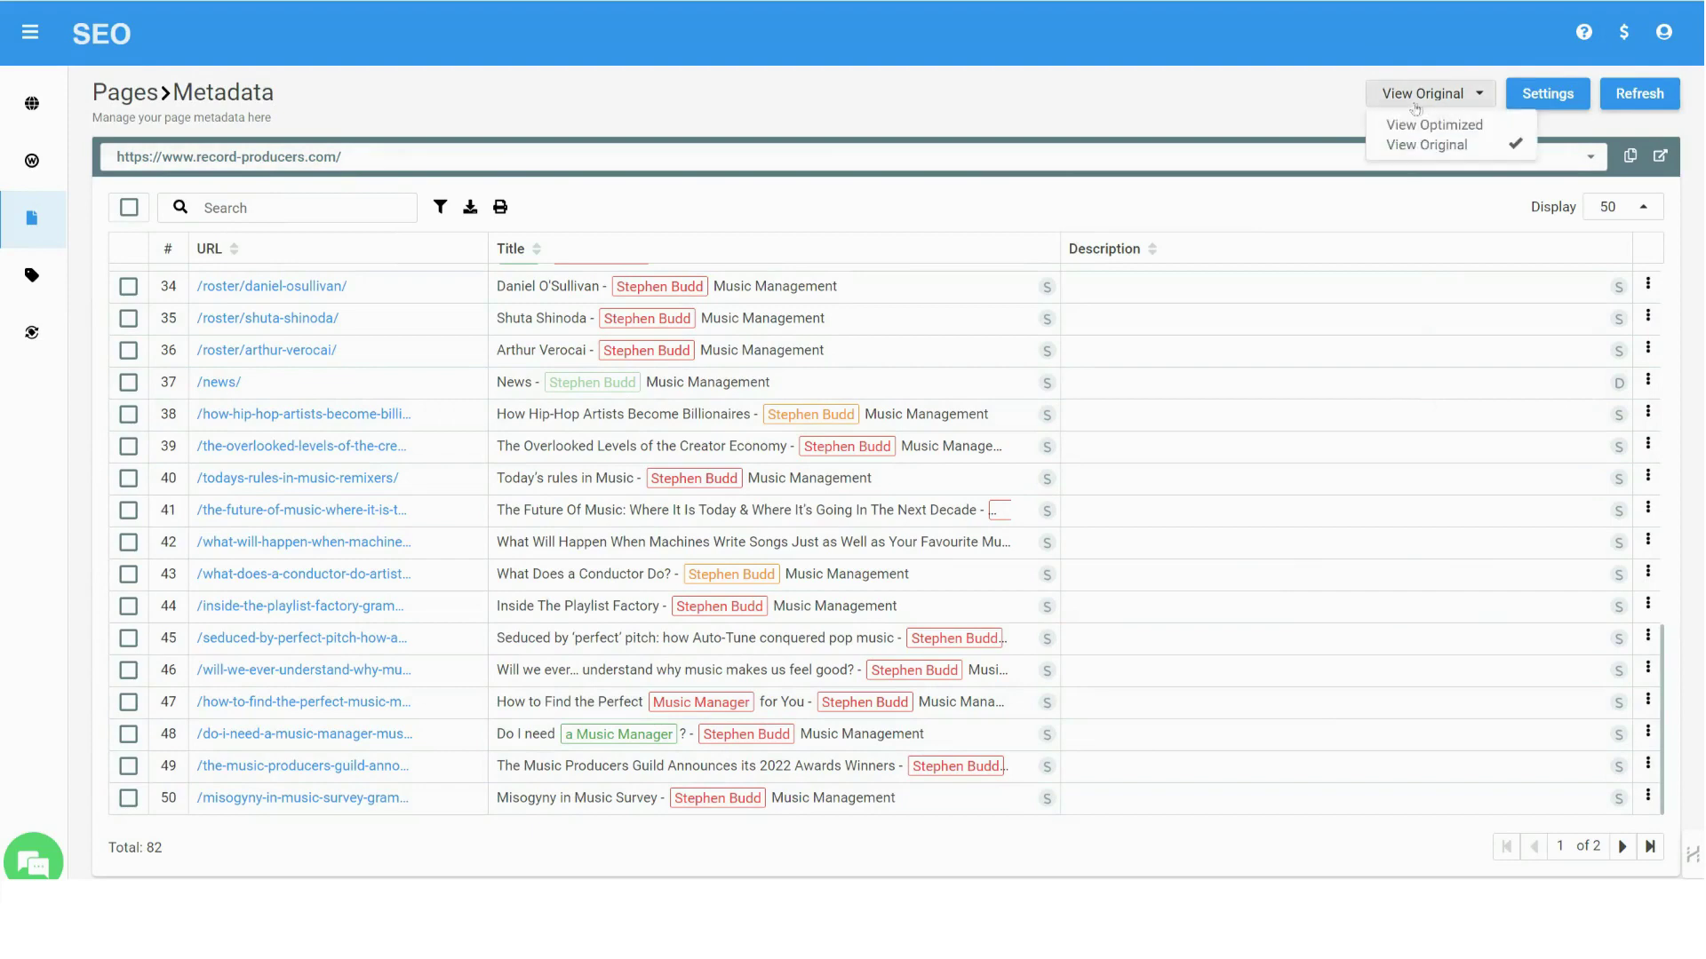
pyautogui.click(1440, 125)
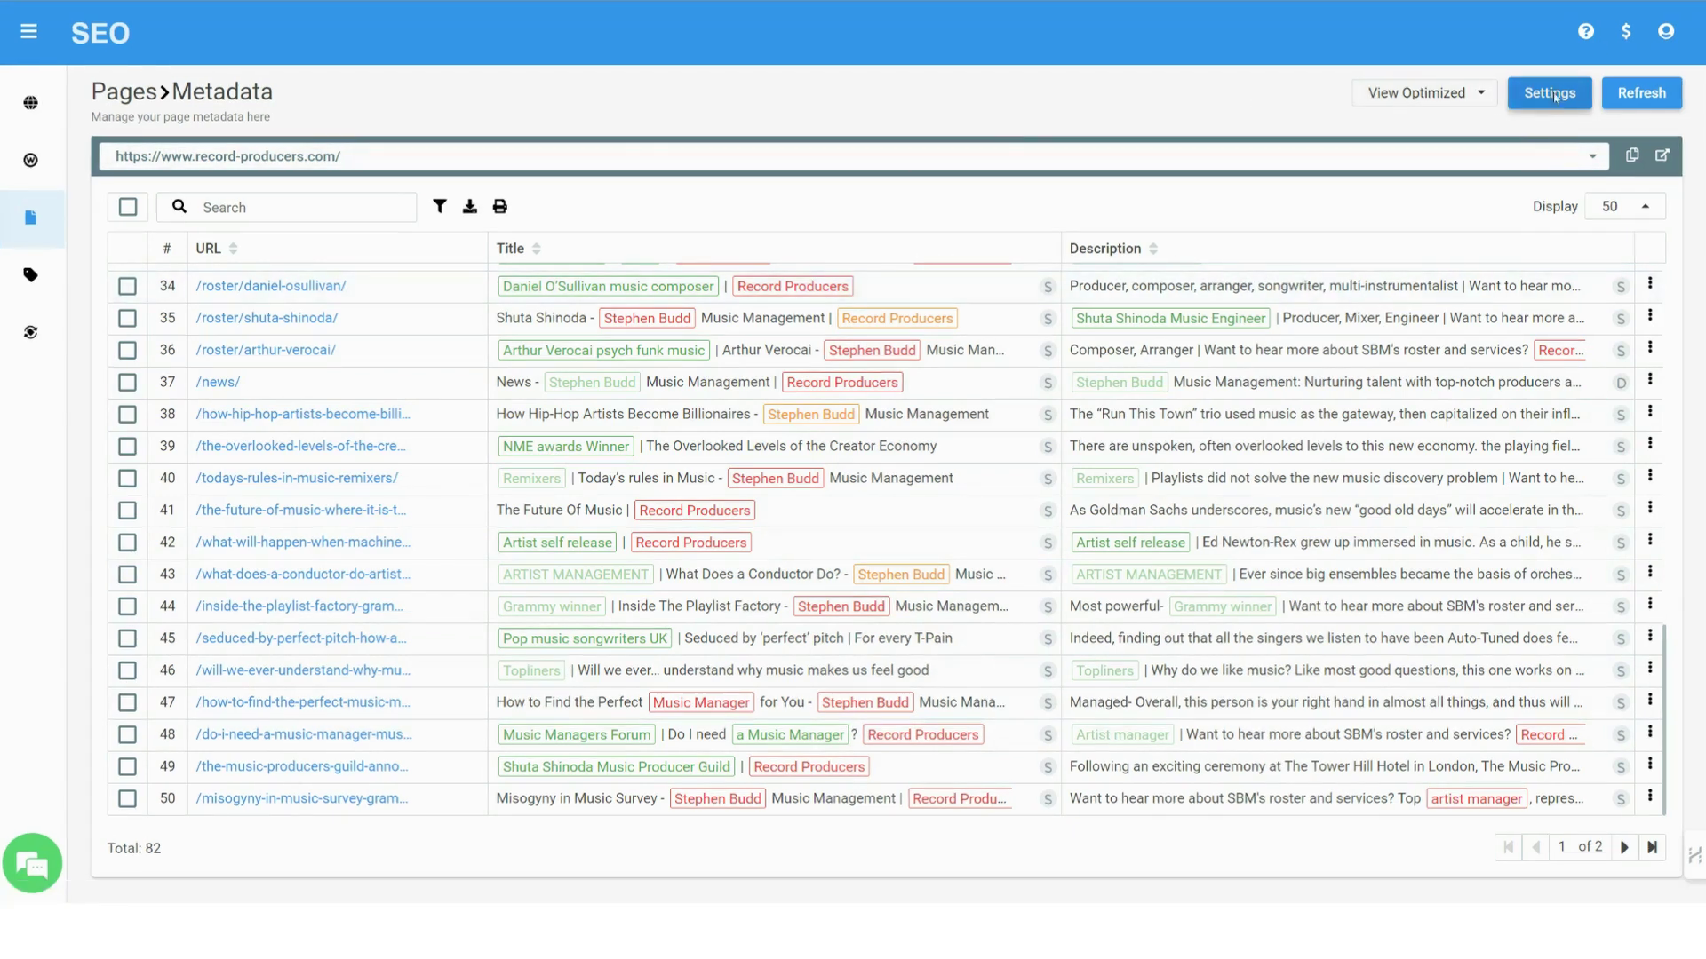
# Bring up the site's static metadata rules in the automation settings
pyautogui.click(1547, 93)
pyautogui.click(1088, 289)
pyautogui.click(622, 289)
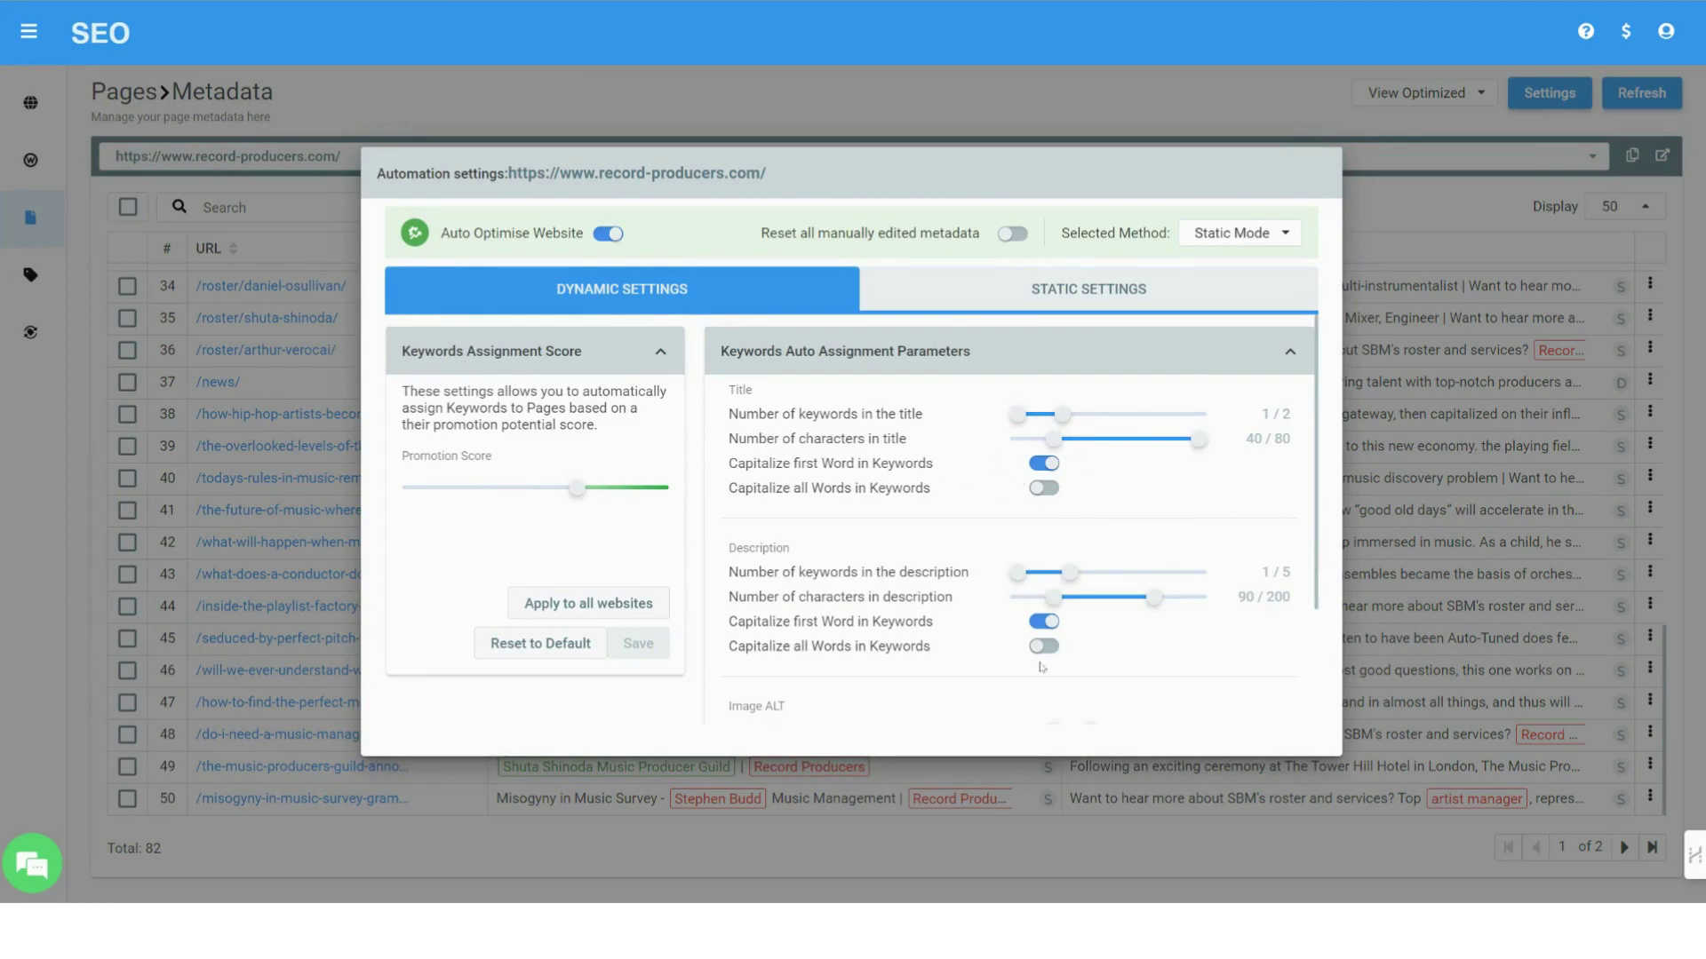
pyautogui.click(1048, 297)
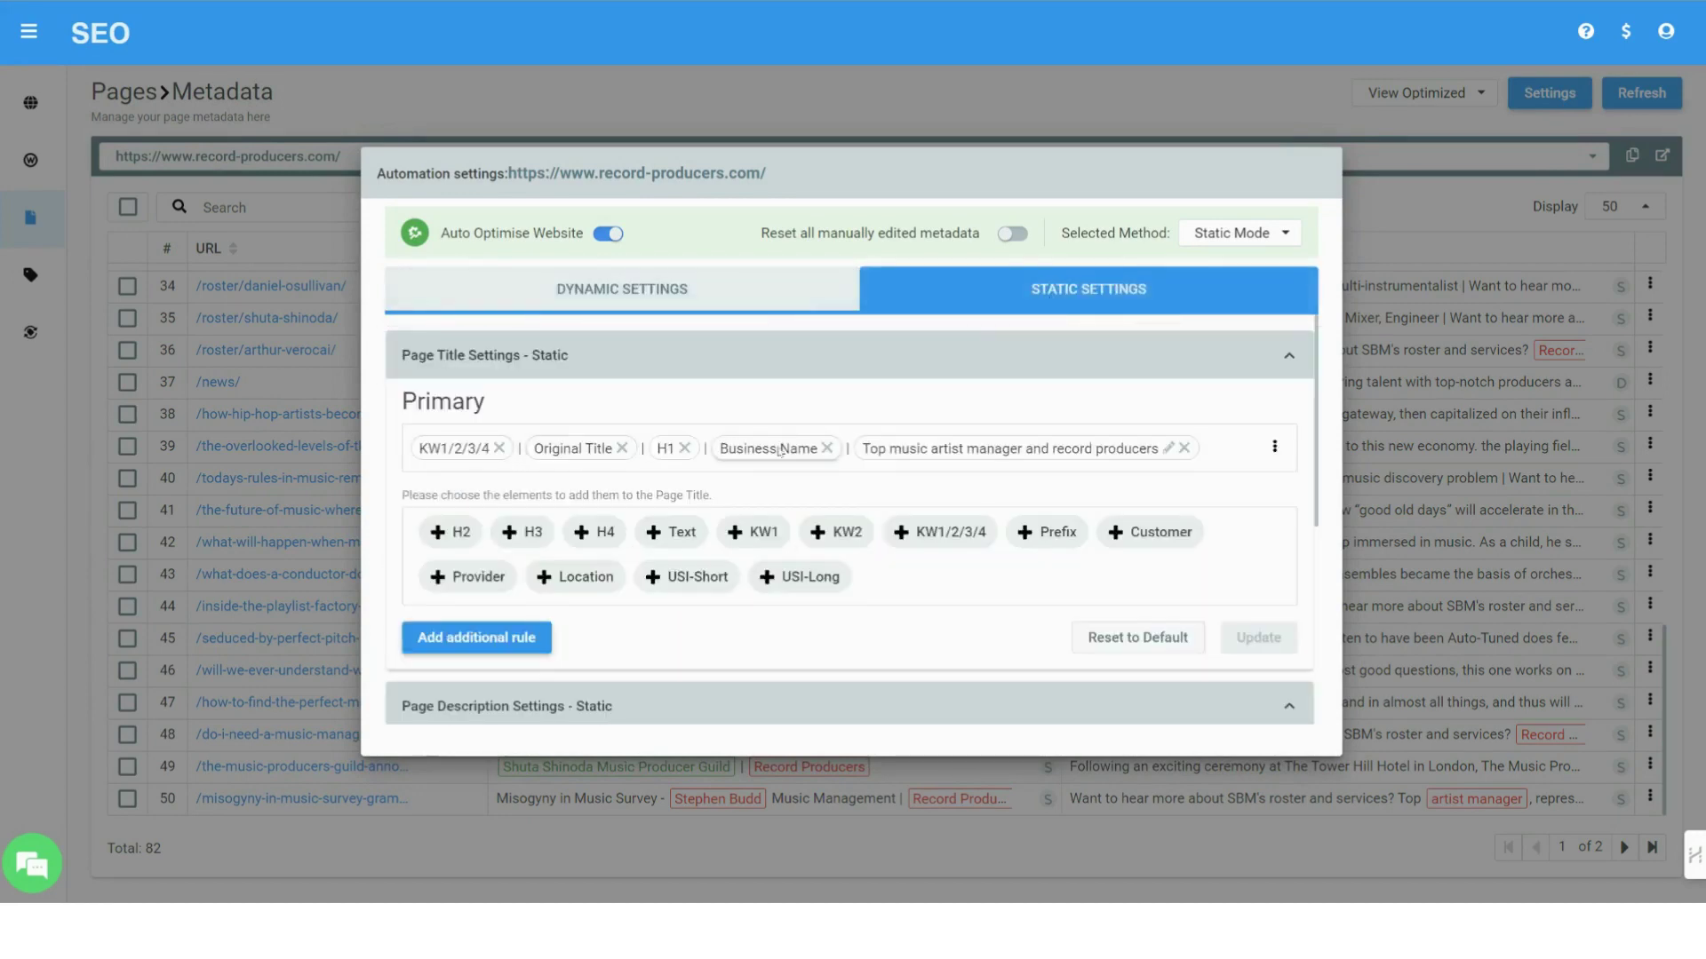
pyautogui.scroll(-2, 702, 478)
pyautogui.scroll(2, 622, 568)
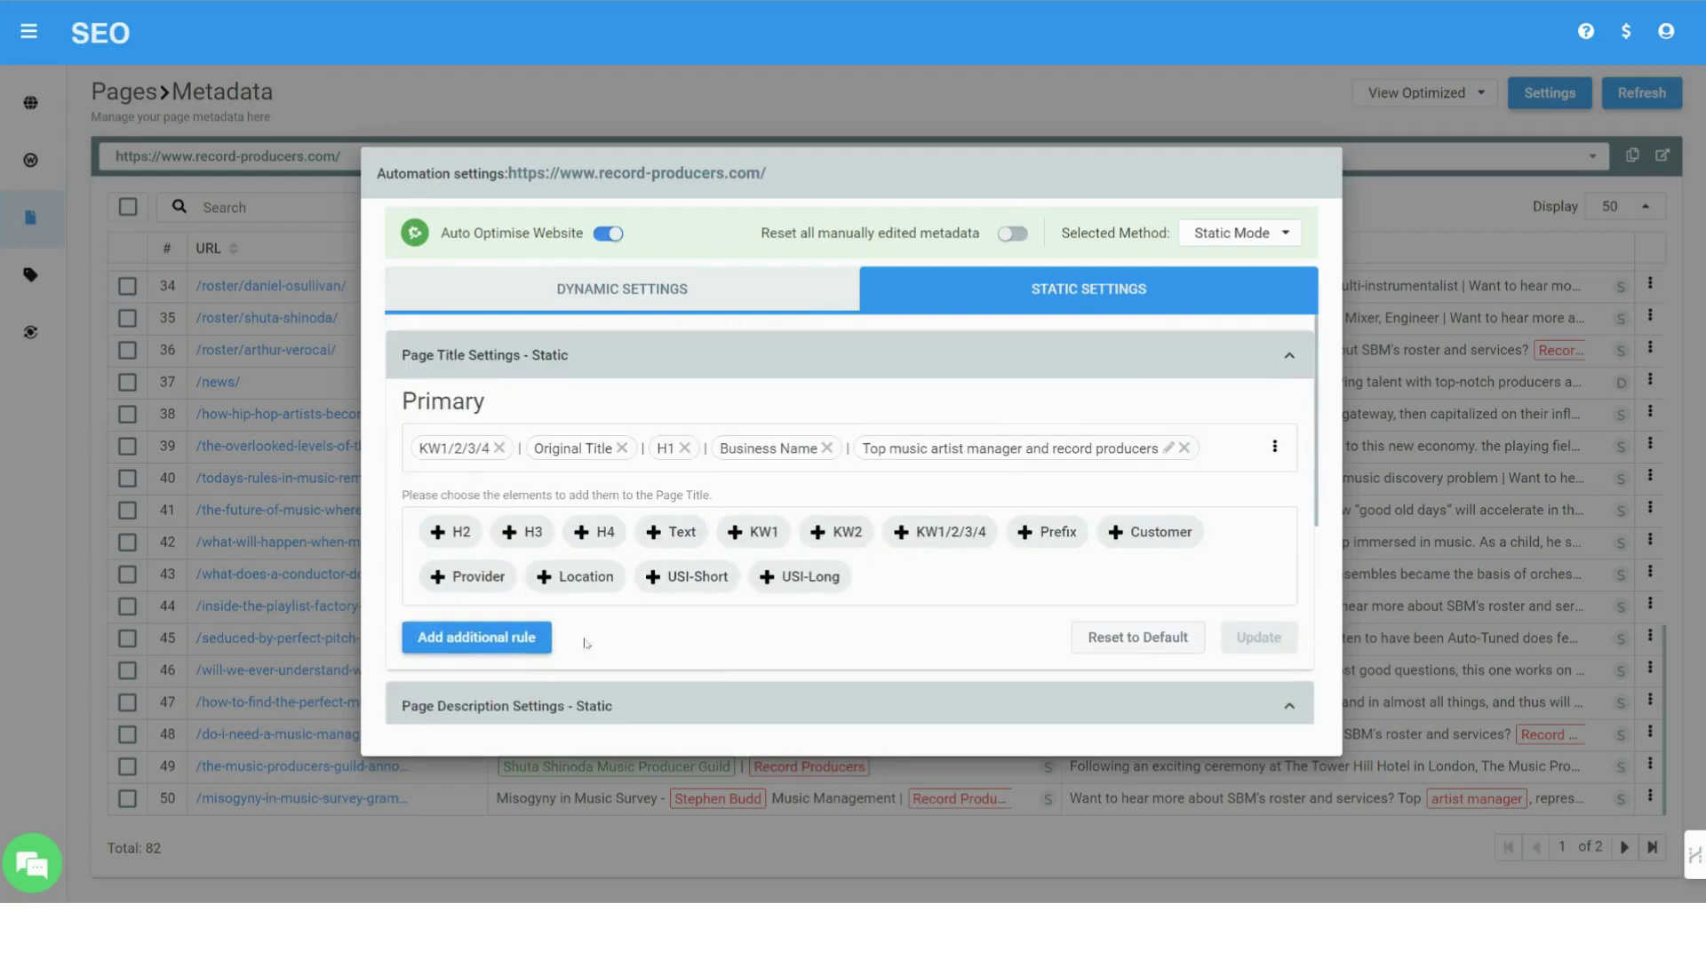
# Add a secondary title rule filtered to 'blog' URLs, replacing Business Name with H4
pyautogui.click(485, 639)
pyautogui.scroll(-2, 611, 633)
pyautogui.click(578, 576)
pyautogui.write('blog')
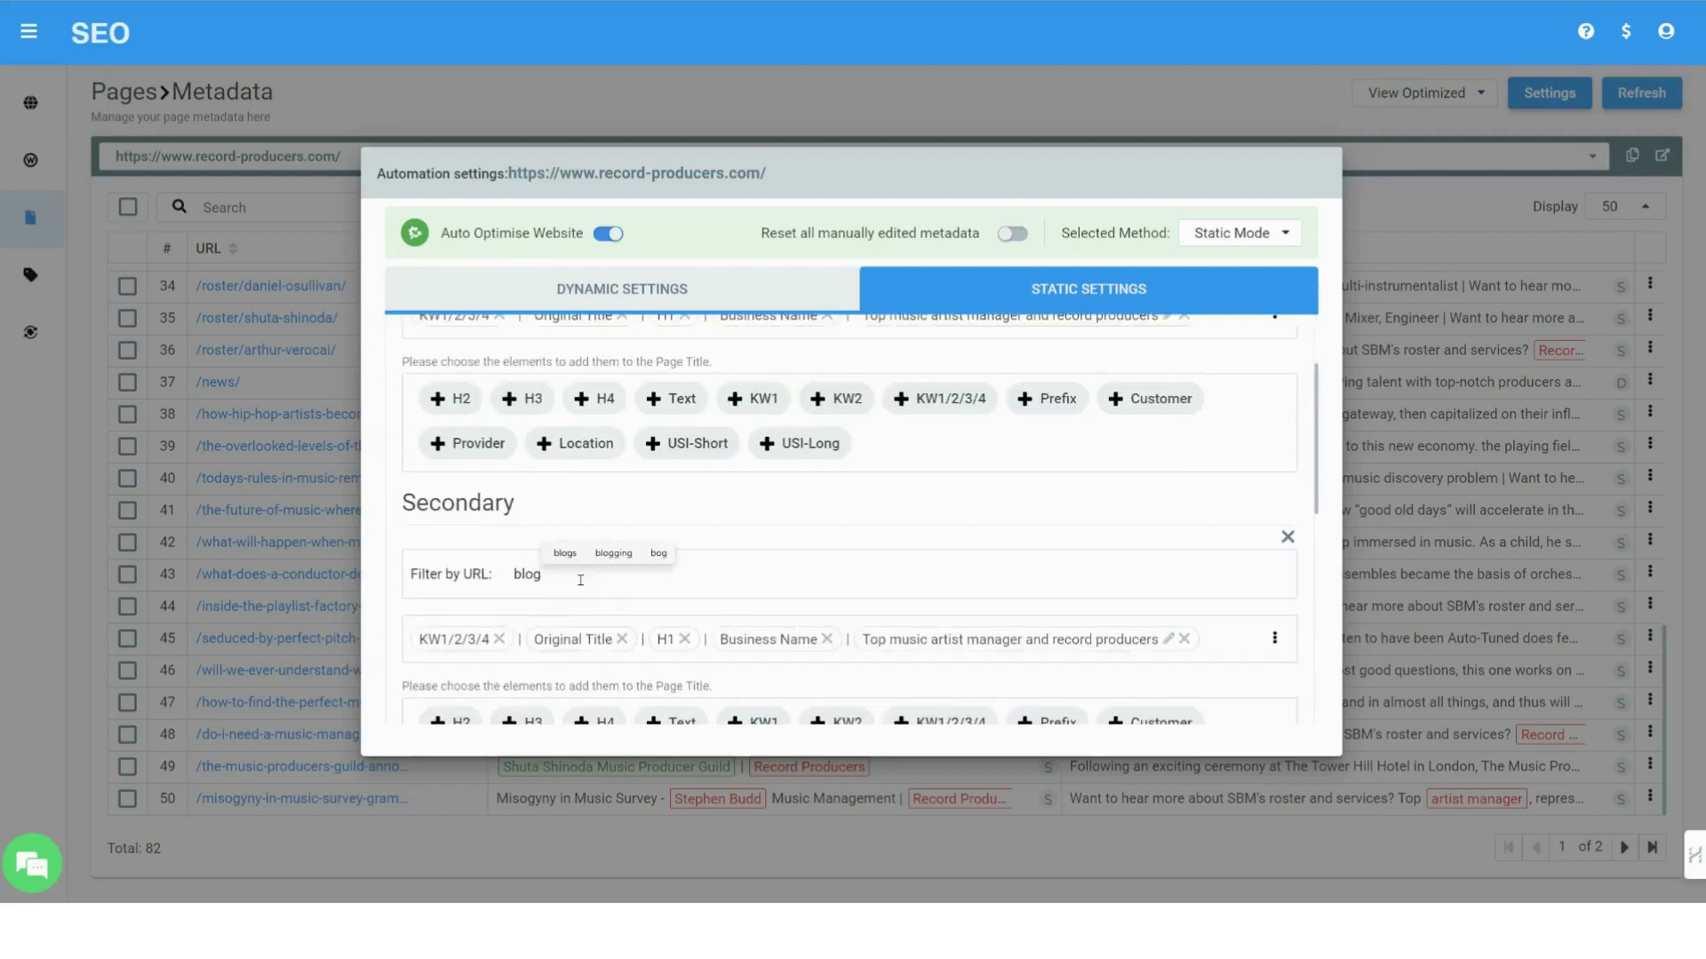
pyautogui.press('Return')
pyautogui.scroll(-1, 515, 605)
pyautogui.click(827, 572)
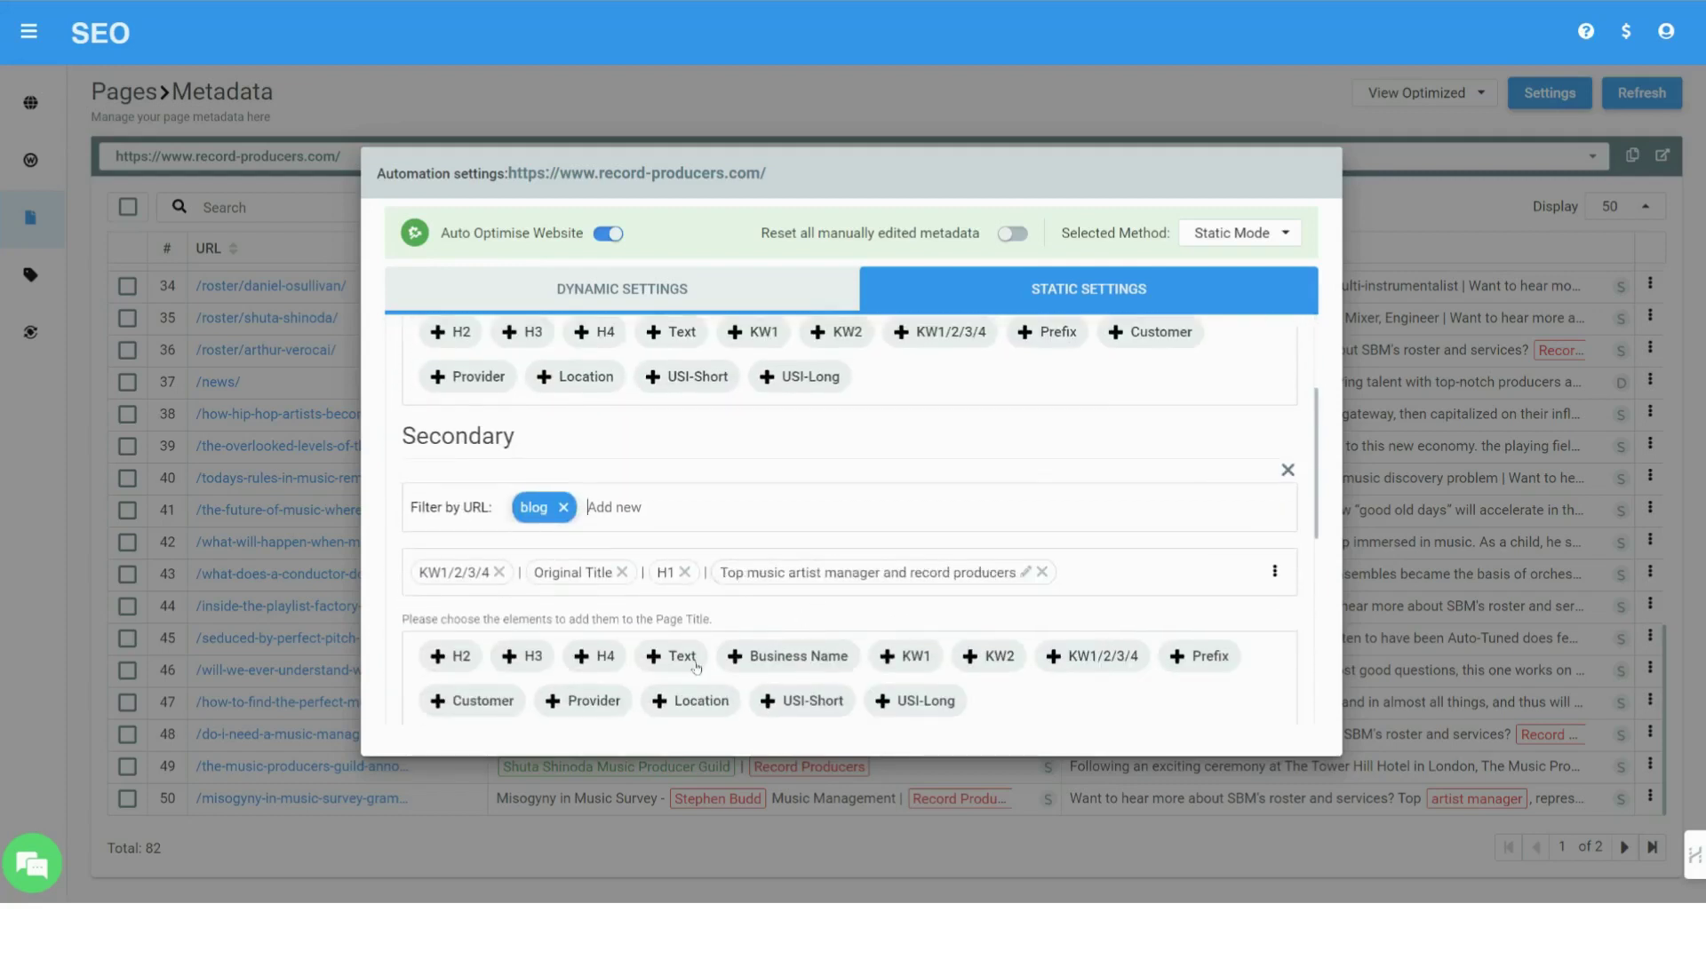
pyautogui.click(594, 656)
pyautogui.moveTo(1085, 576); pyautogui.dragTo(711, 576)
pyautogui.scroll(2, 636, 545)
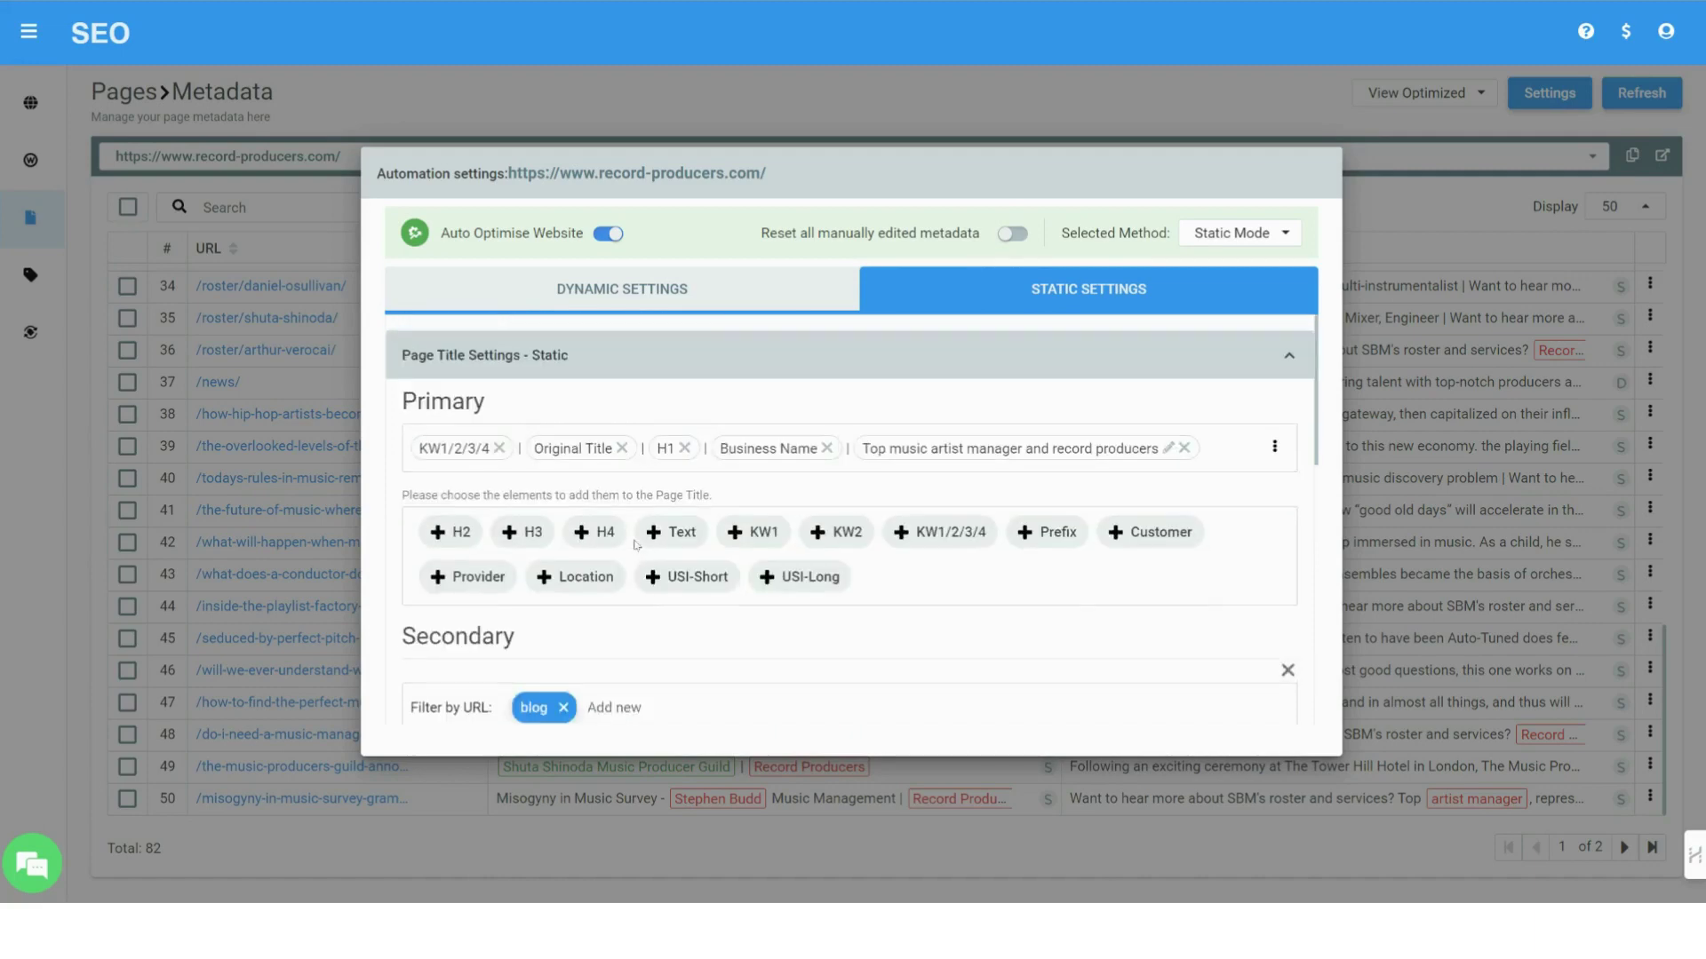
# Remove KW1/2/3/4, H1, Business Name and custom text from the primary title rule
pyautogui.click(500, 448)
pyautogui.click(569, 448)
pyautogui.click(651, 449)
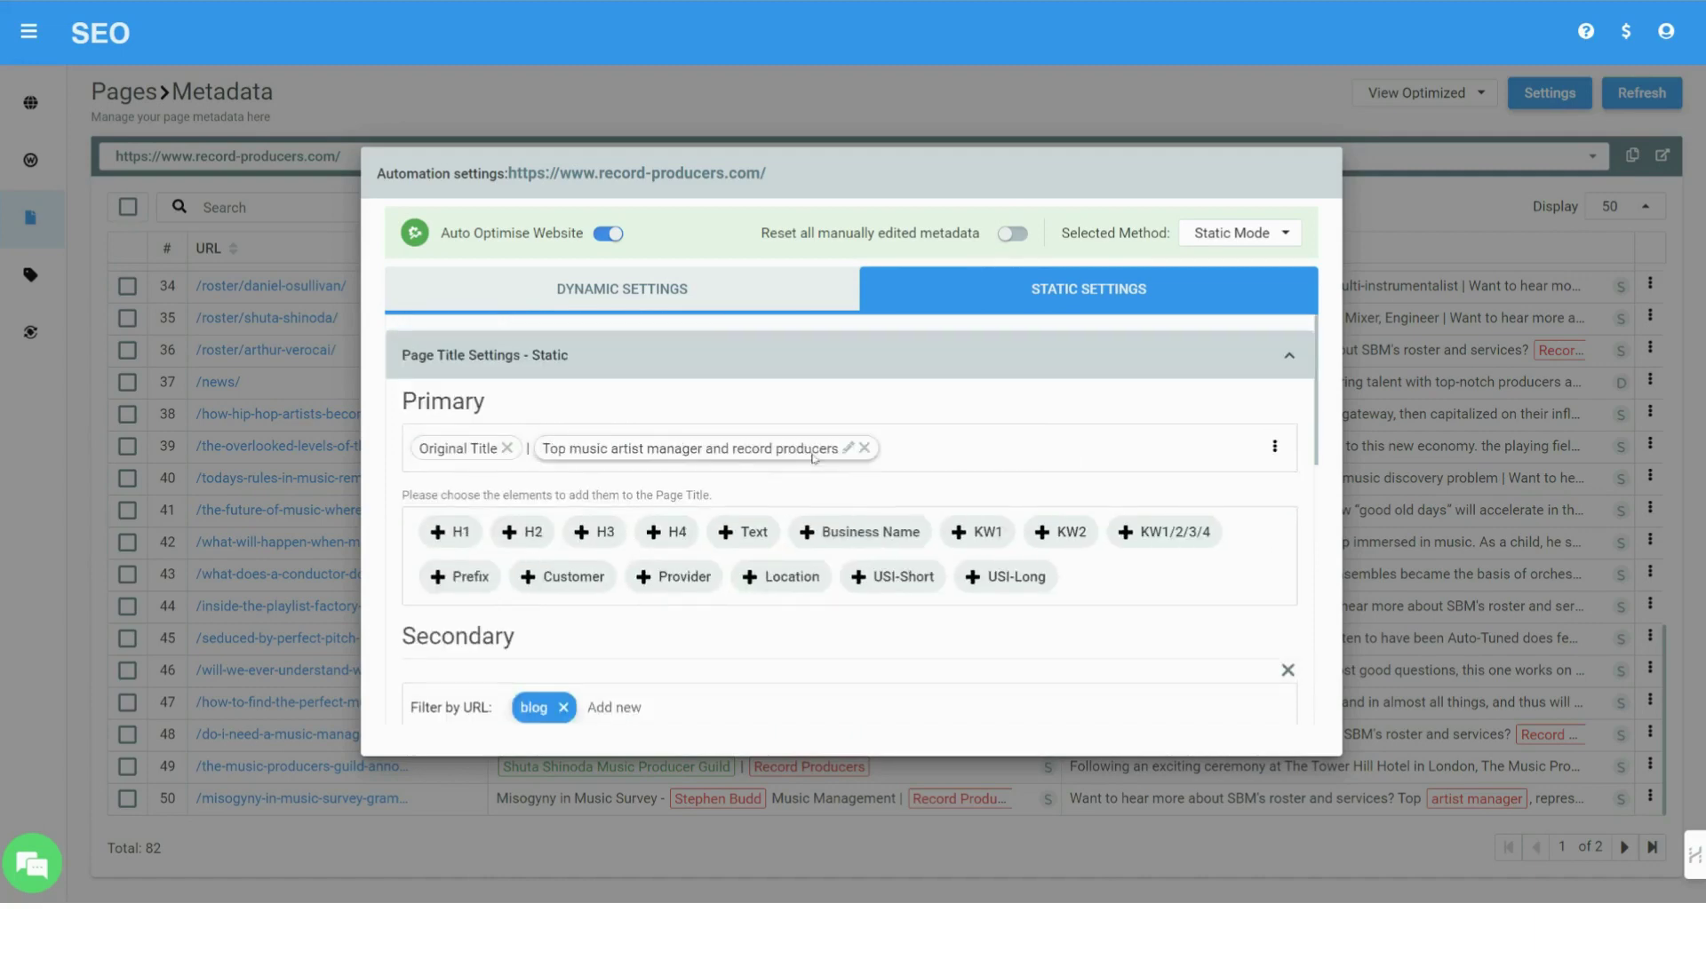
pyautogui.click(866, 449)
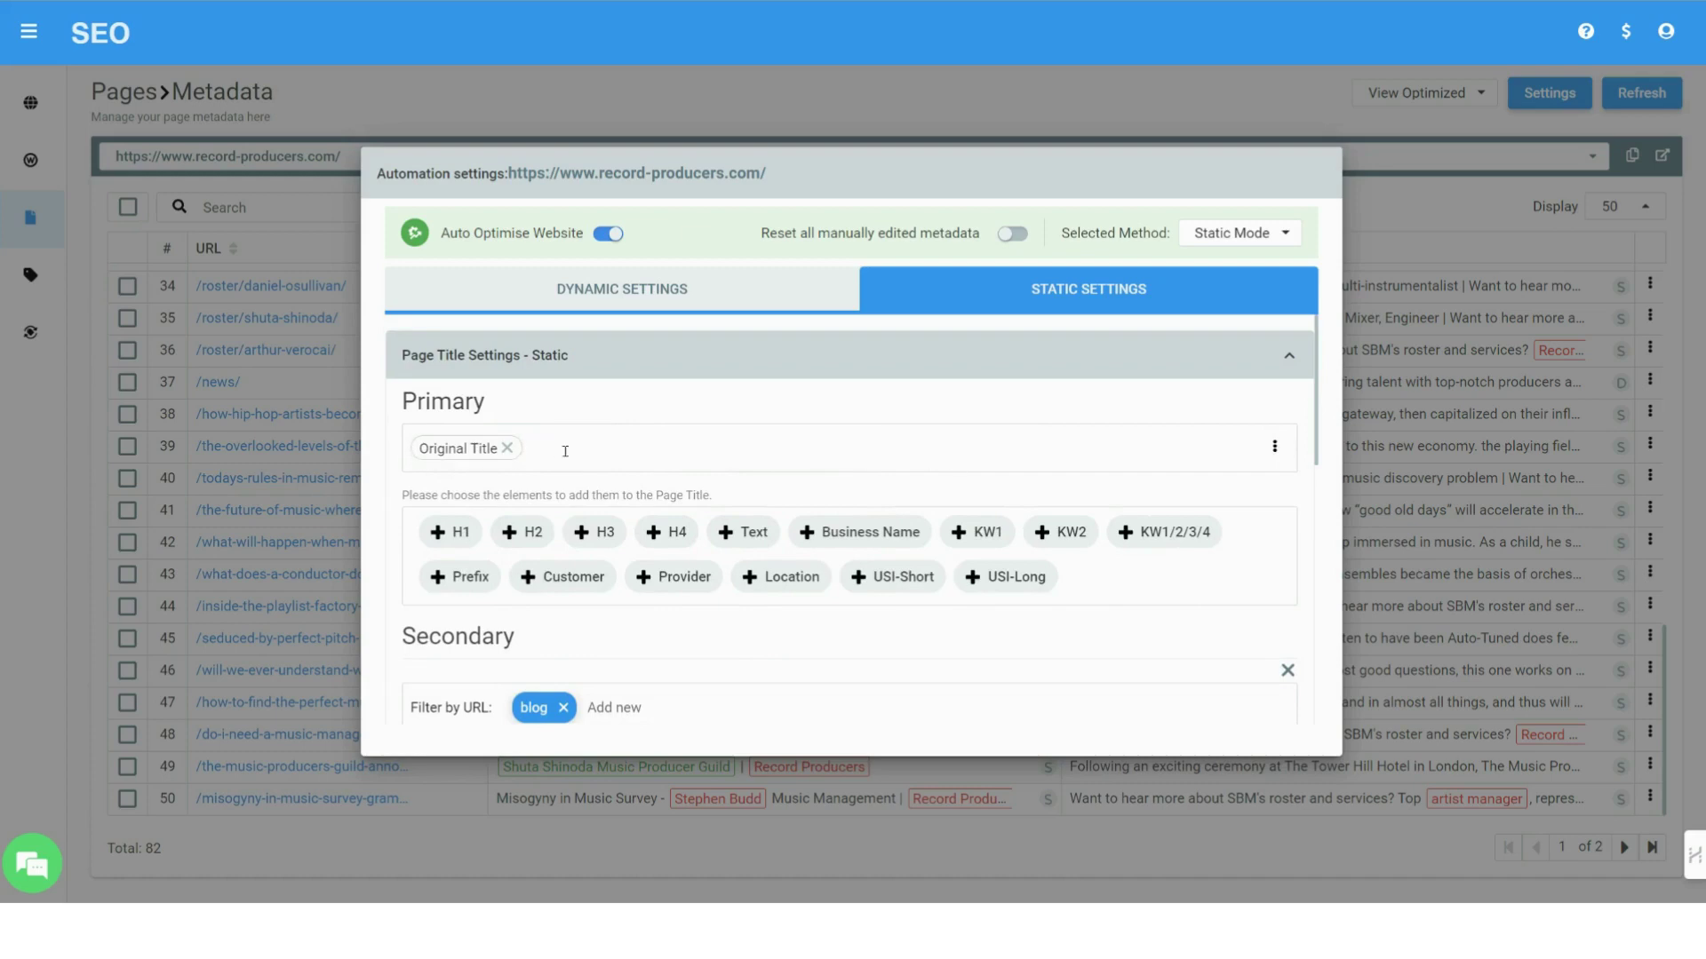
pyautogui.scroll(-1, 698, 615)
pyautogui.scroll(-6, 698, 614)
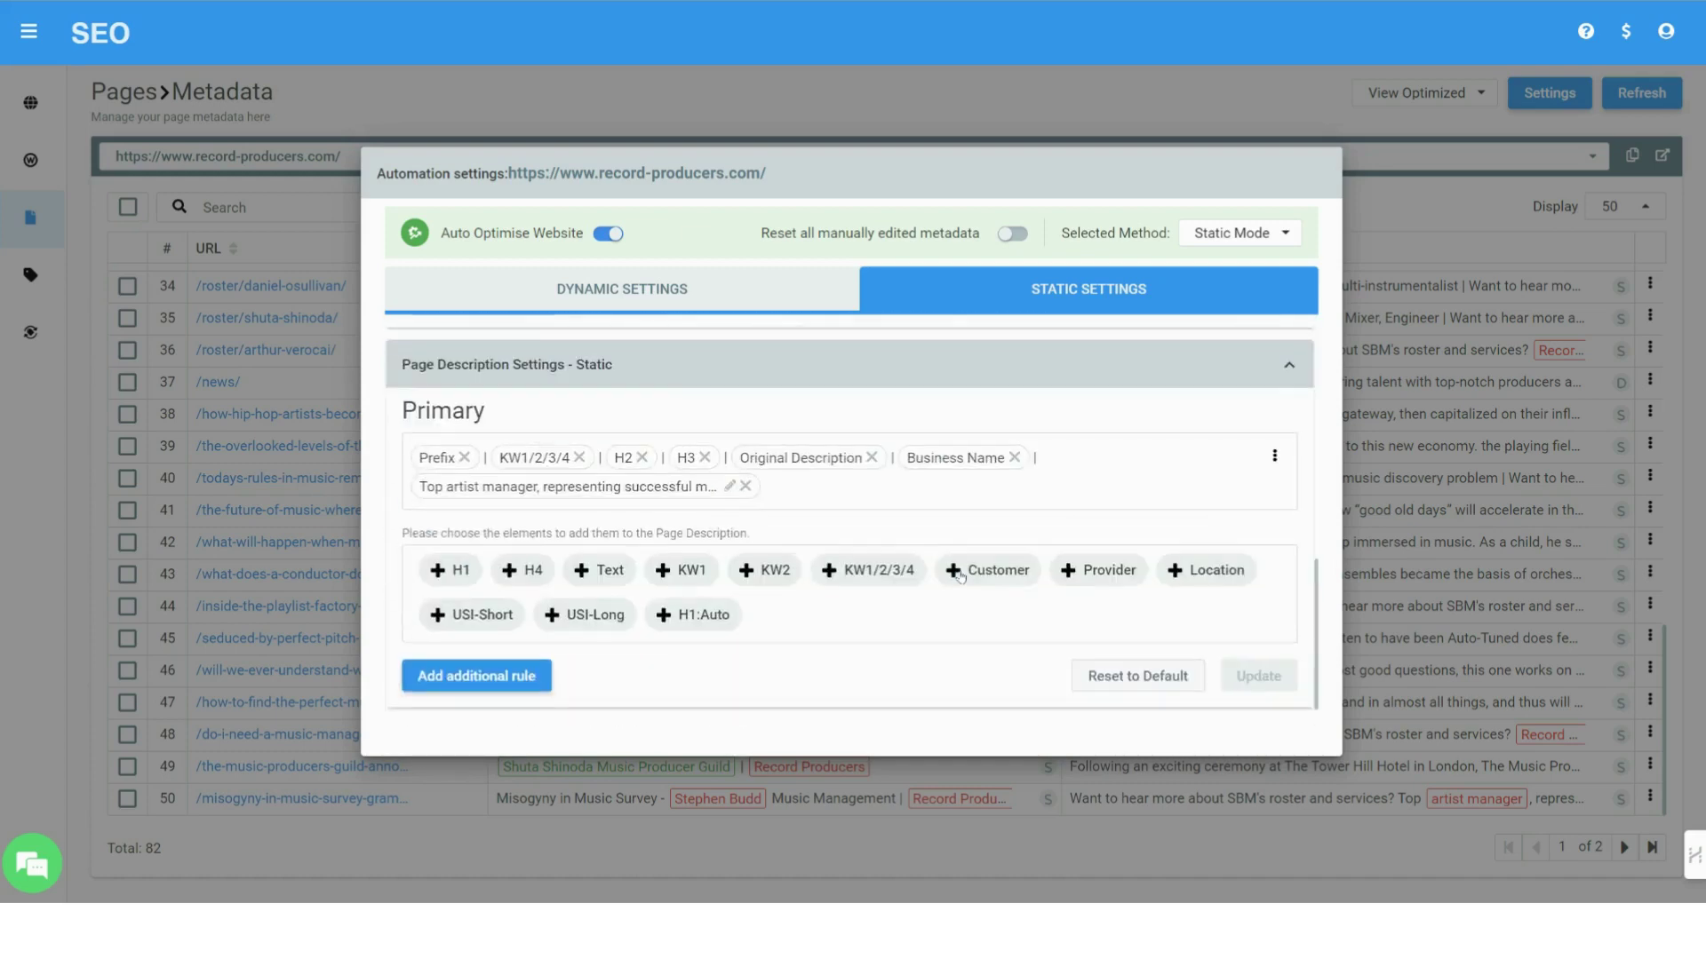
pyautogui.scroll(7, 1010, 591)
pyautogui.scroll(-7, 1010, 591)
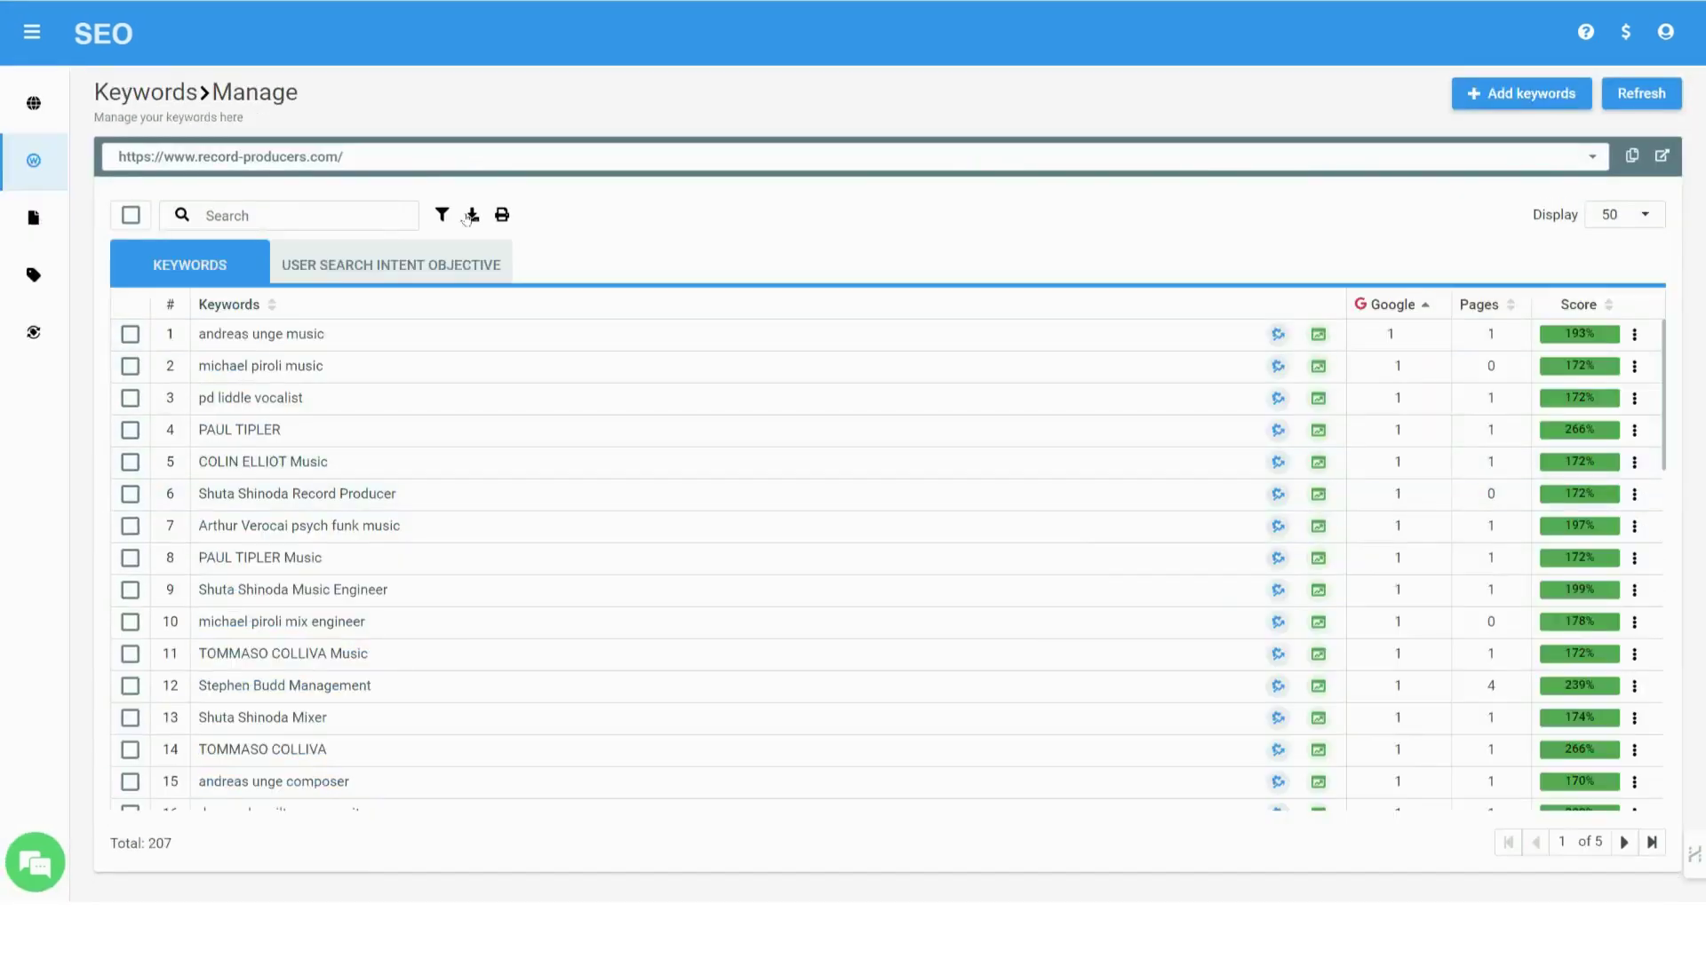
# Filter keywords by 360-day SERP change with a raised minimum, plus the 'record producer' search
pyautogui.click(442, 215)
pyautogui.scroll(-5, 1510, 533)
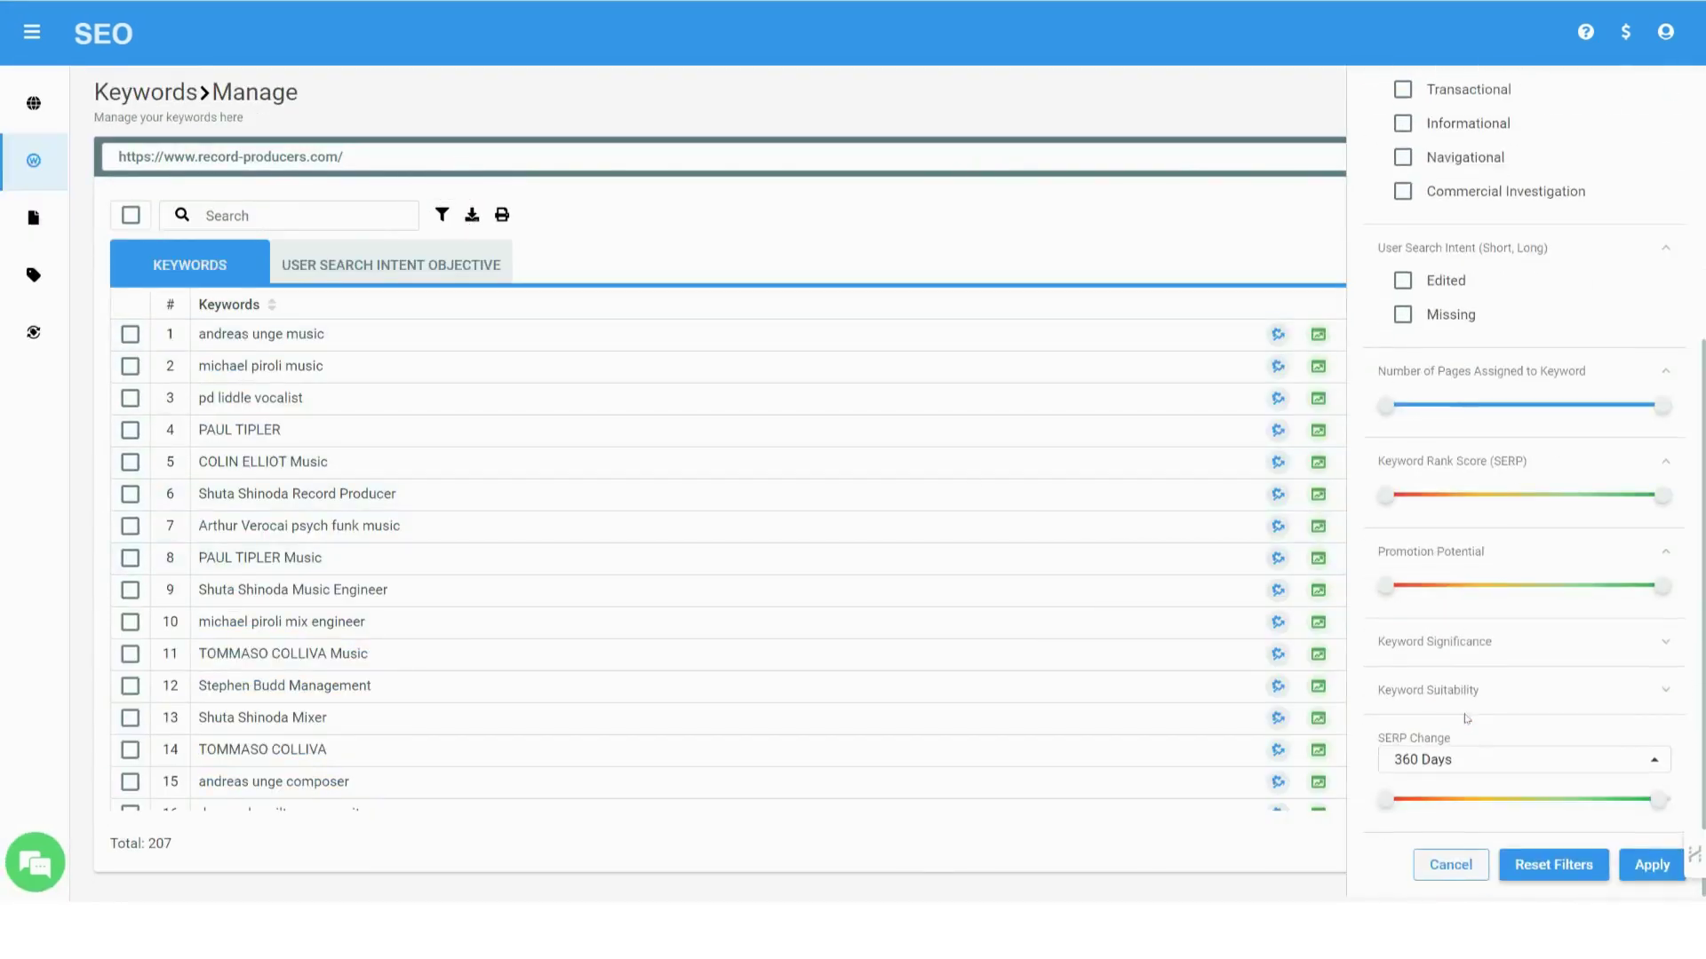
pyautogui.click(1430, 720)
pyautogui.click(1418, 786)
pyautogui.moveTo(1383, 799); pyautogui.dragTo(1524, 800)
pyautogui.click(1651, 866)
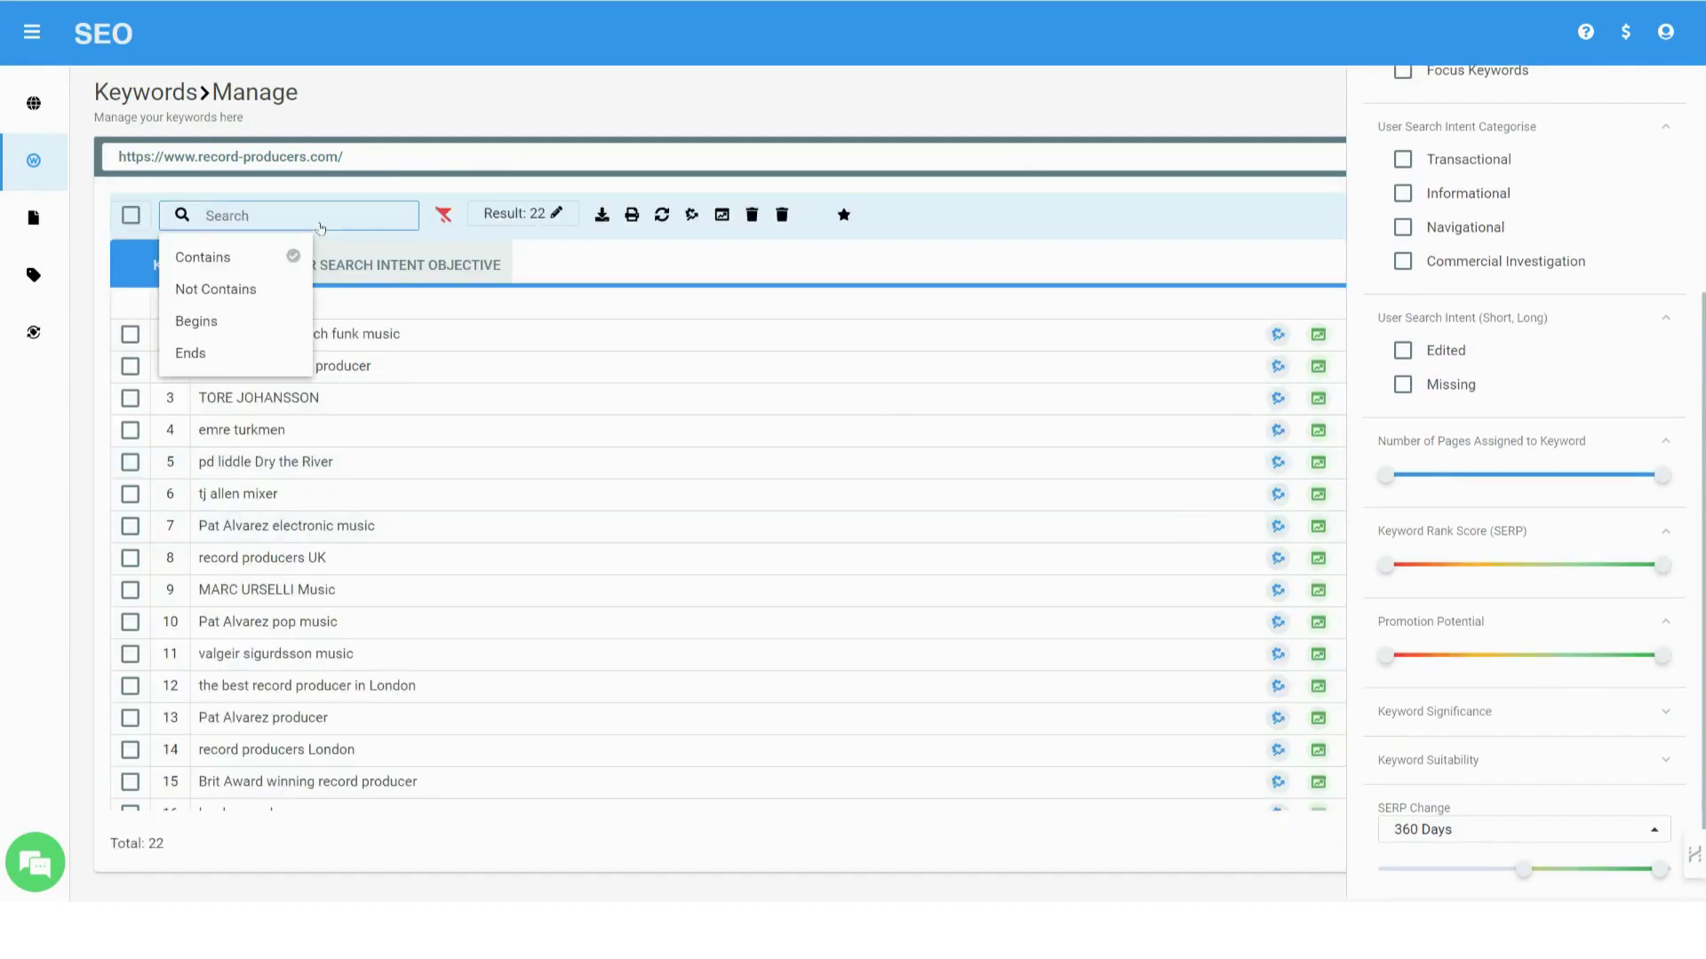
pyautogui.scroll(-1, 1580, 746)
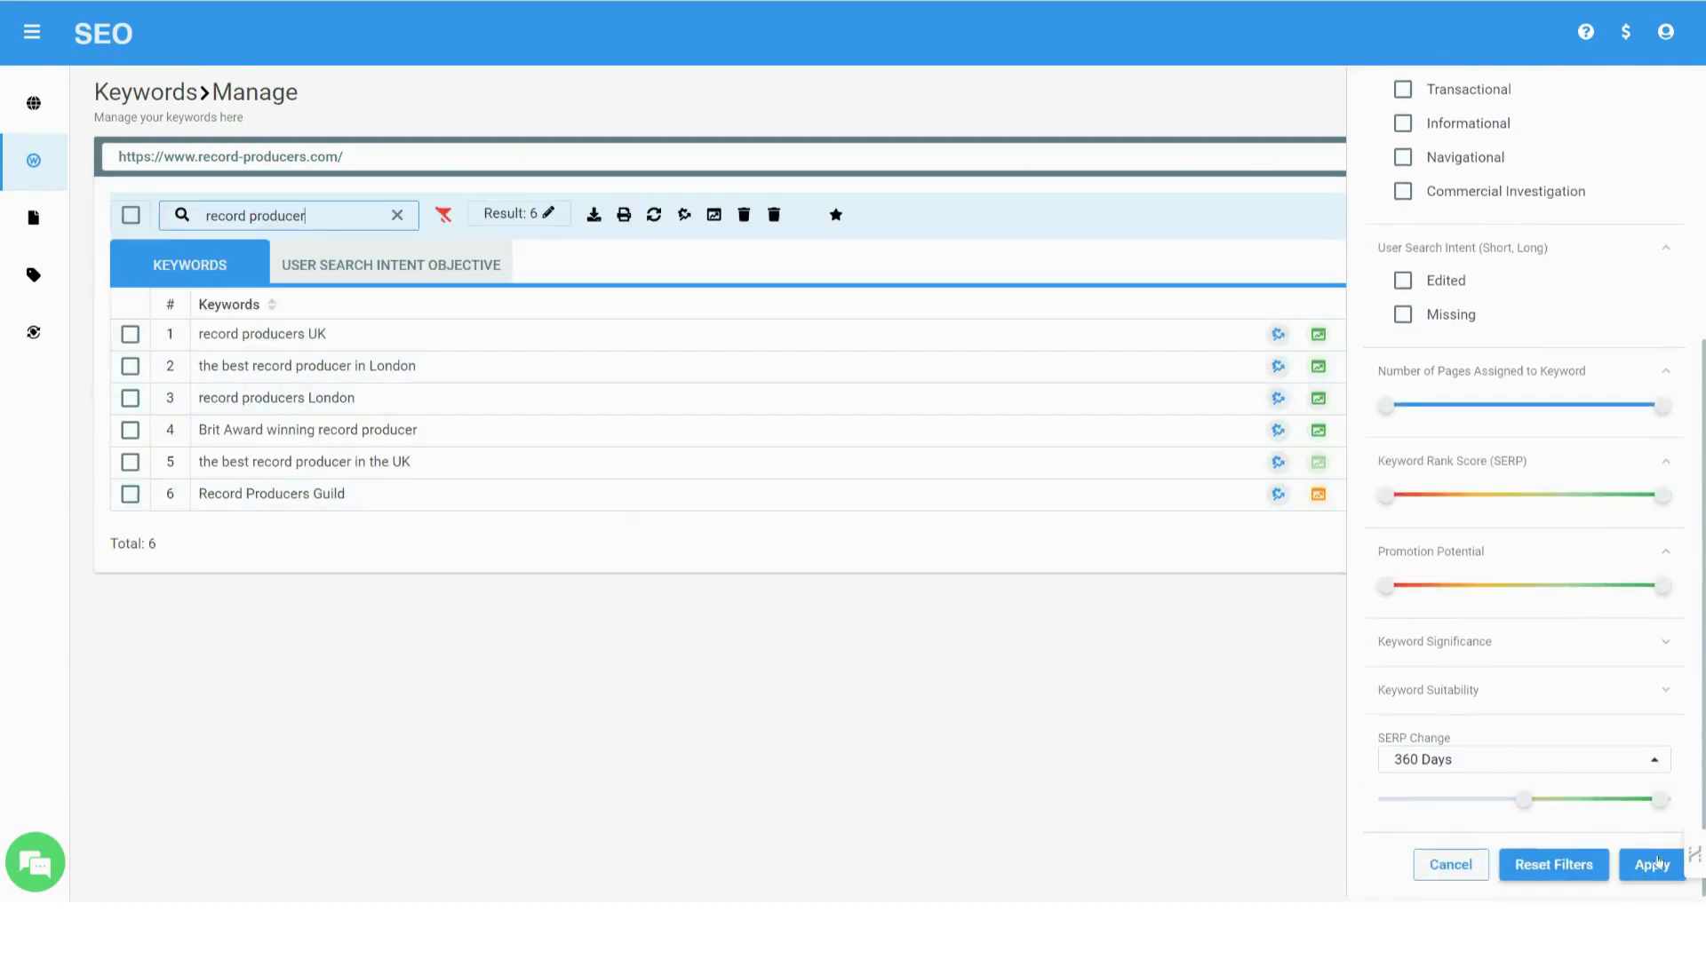
pyautogui.click(1648, 864)
# Chart ranking history for record producers UK, best record producer in London, and record producers London
pyautogui.click(130, 334)
pyautogui.click(129, 366)
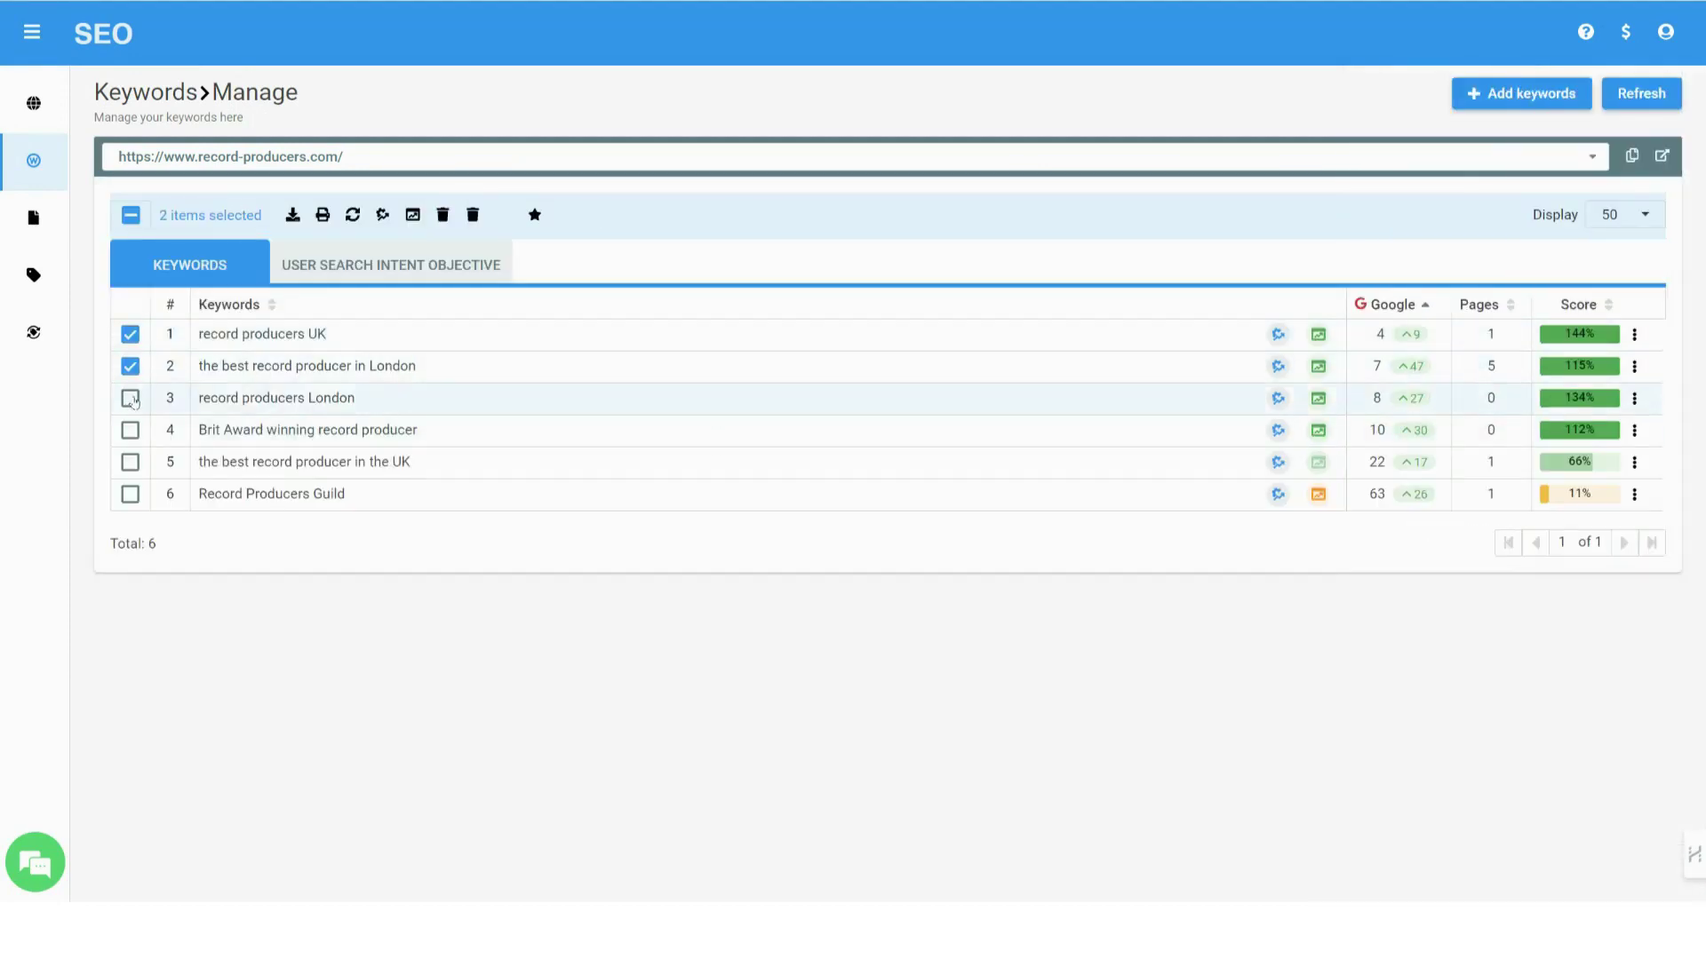
pyautogui.click(130, 398)
pyautogui.click(412, 215)
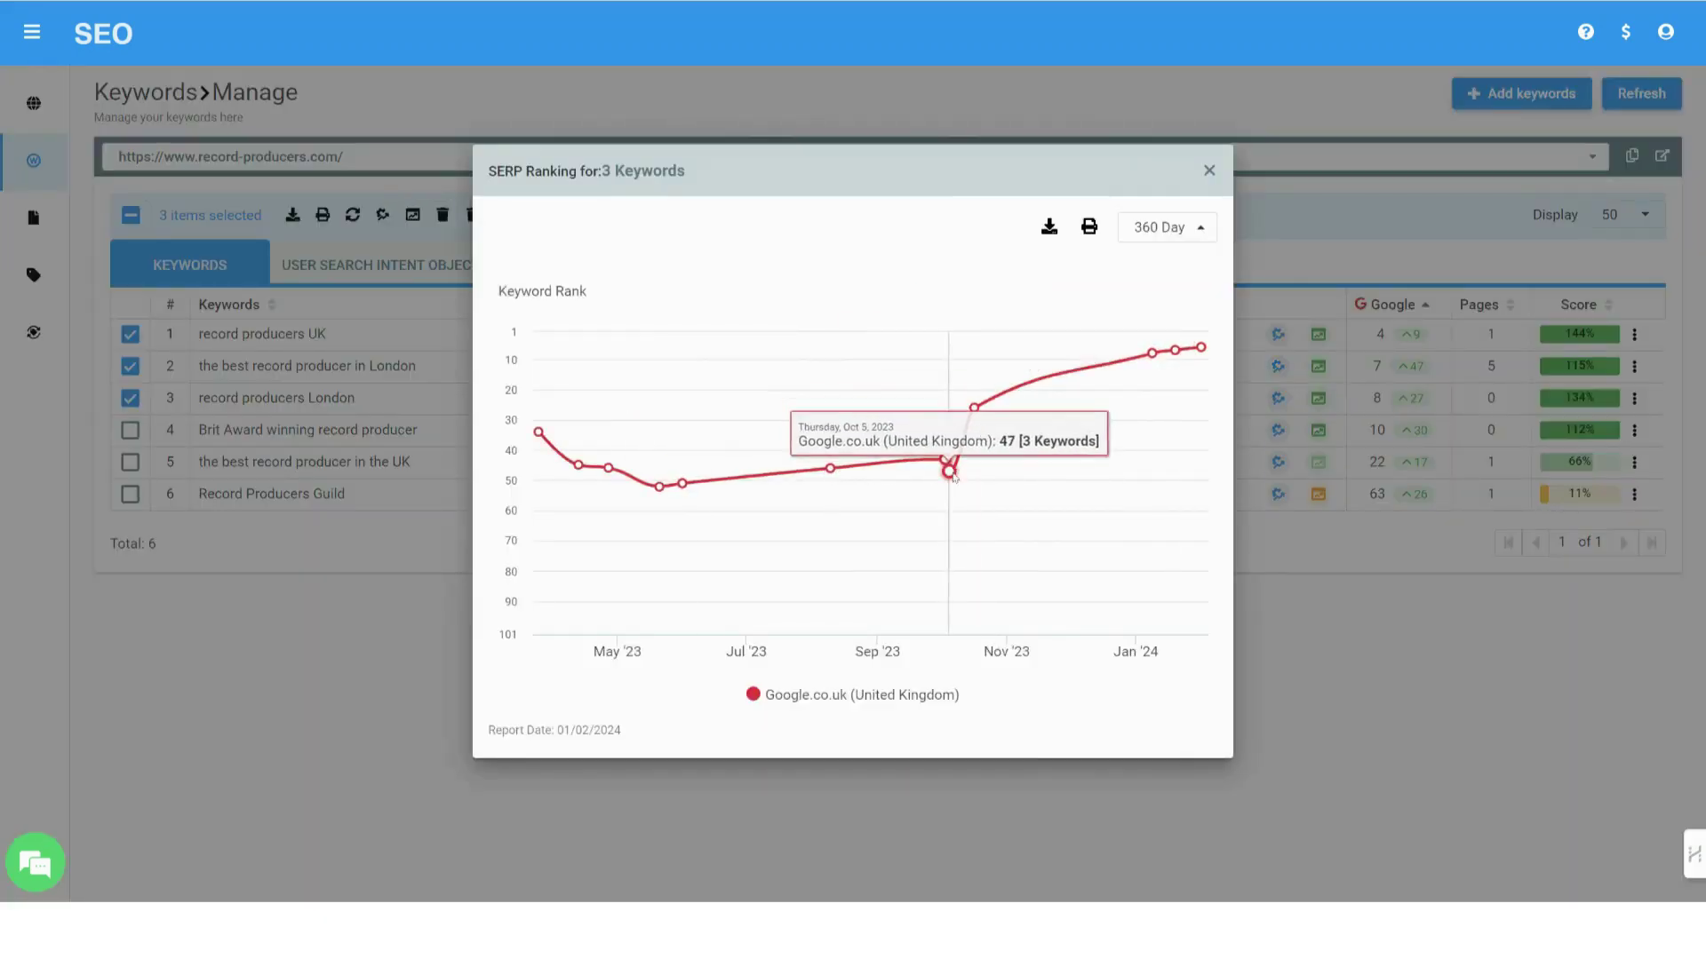
pyautogui.click(377, 456)
# Add Brit Award winning, best in the UK and Guild keywords to the chart, then expand record producers UK
pyautogui.click(378, 430)
pyautogui.click(377, 462)
pyautogui.click(378, 494)
pyautogui.click(412, 215)
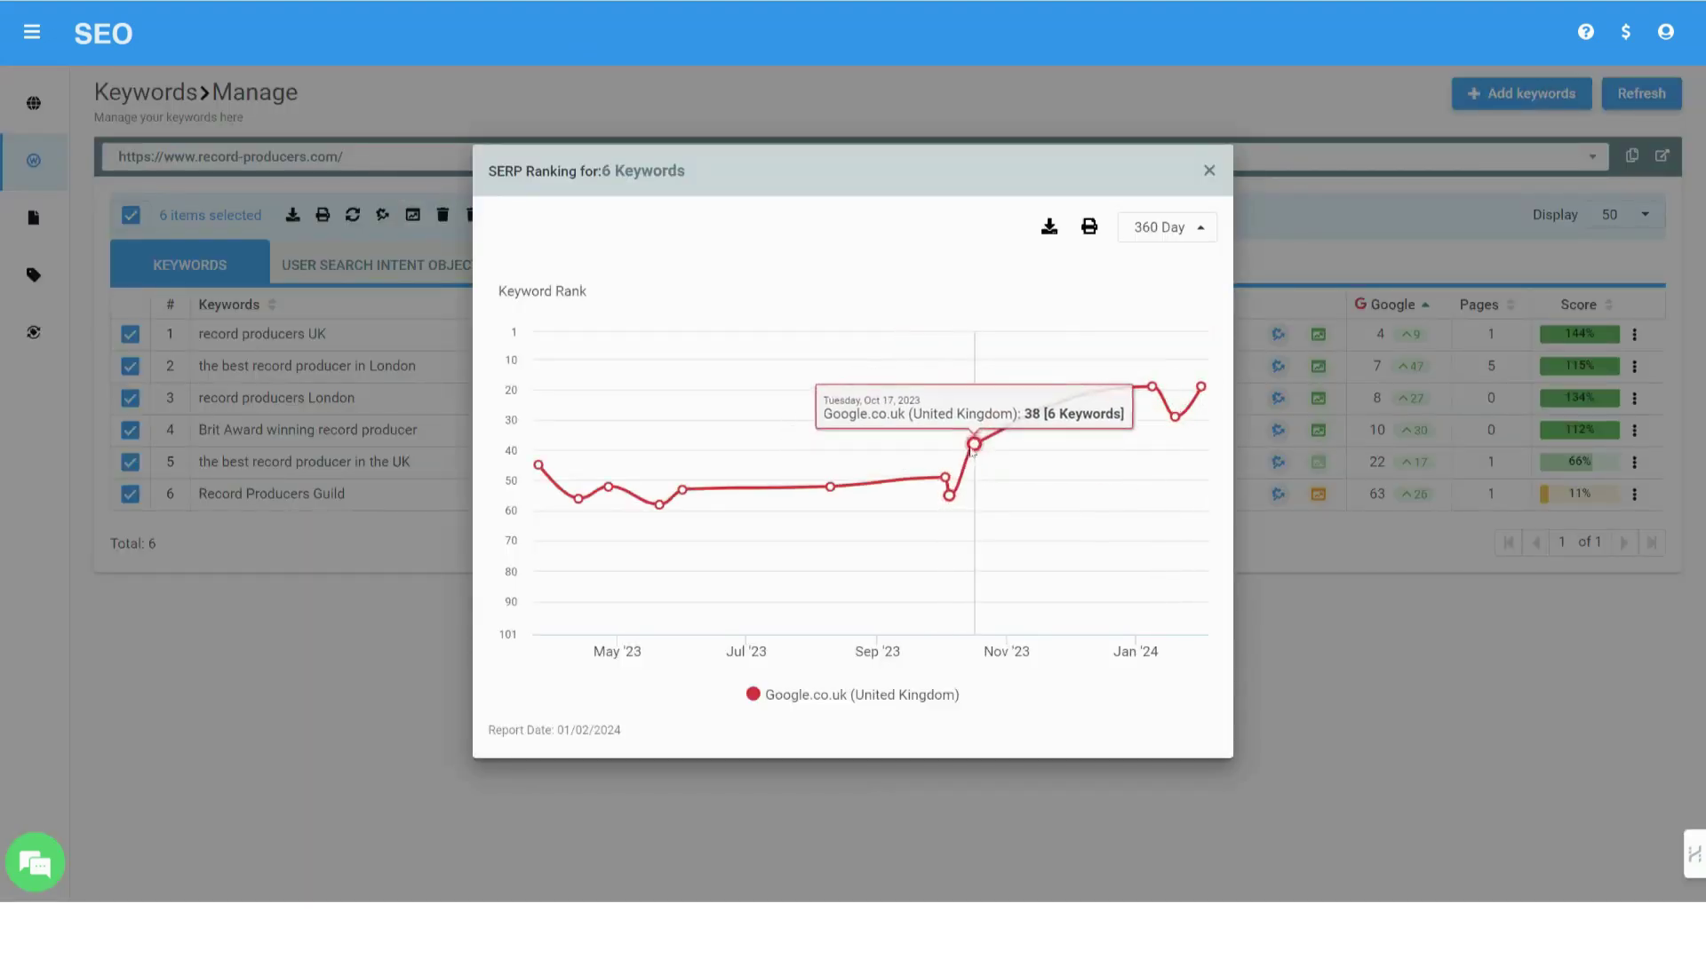
pyautogui.press('Escape')
pyautogui.click(545, 345)
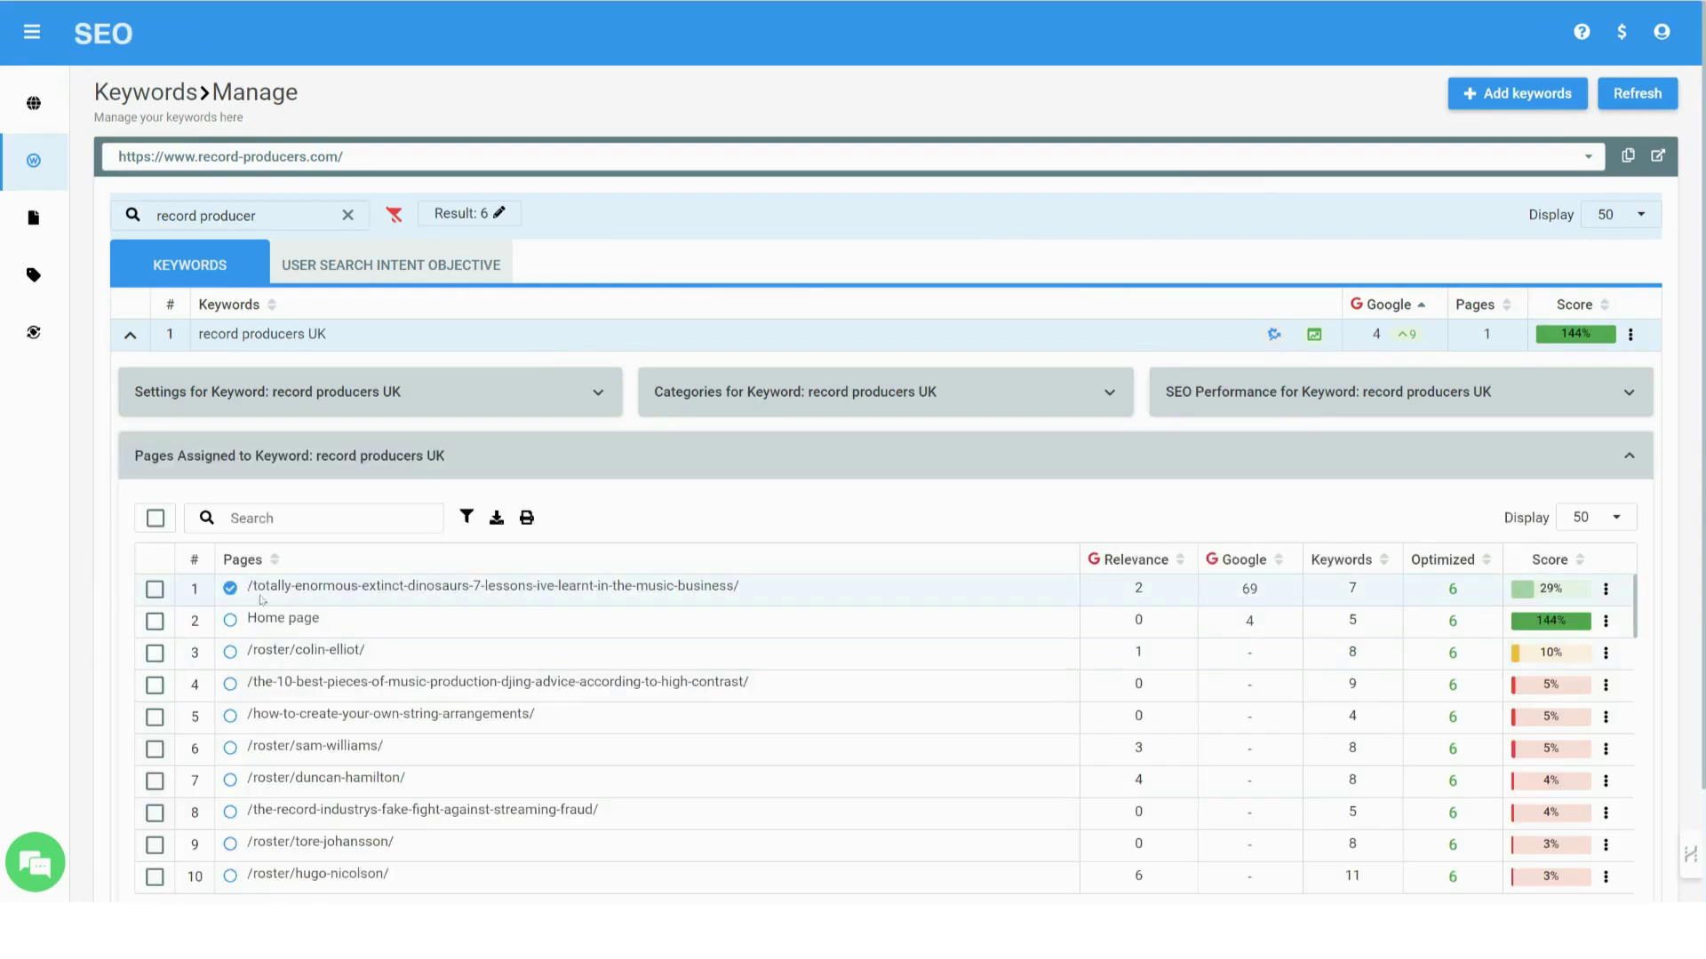
# Inspect record producers UK's assigned page URL, snippet title/description figures and accepted-by-Google value
pyautogui.moveTo(312, 590); pyautogui.dragTo(692, 588)
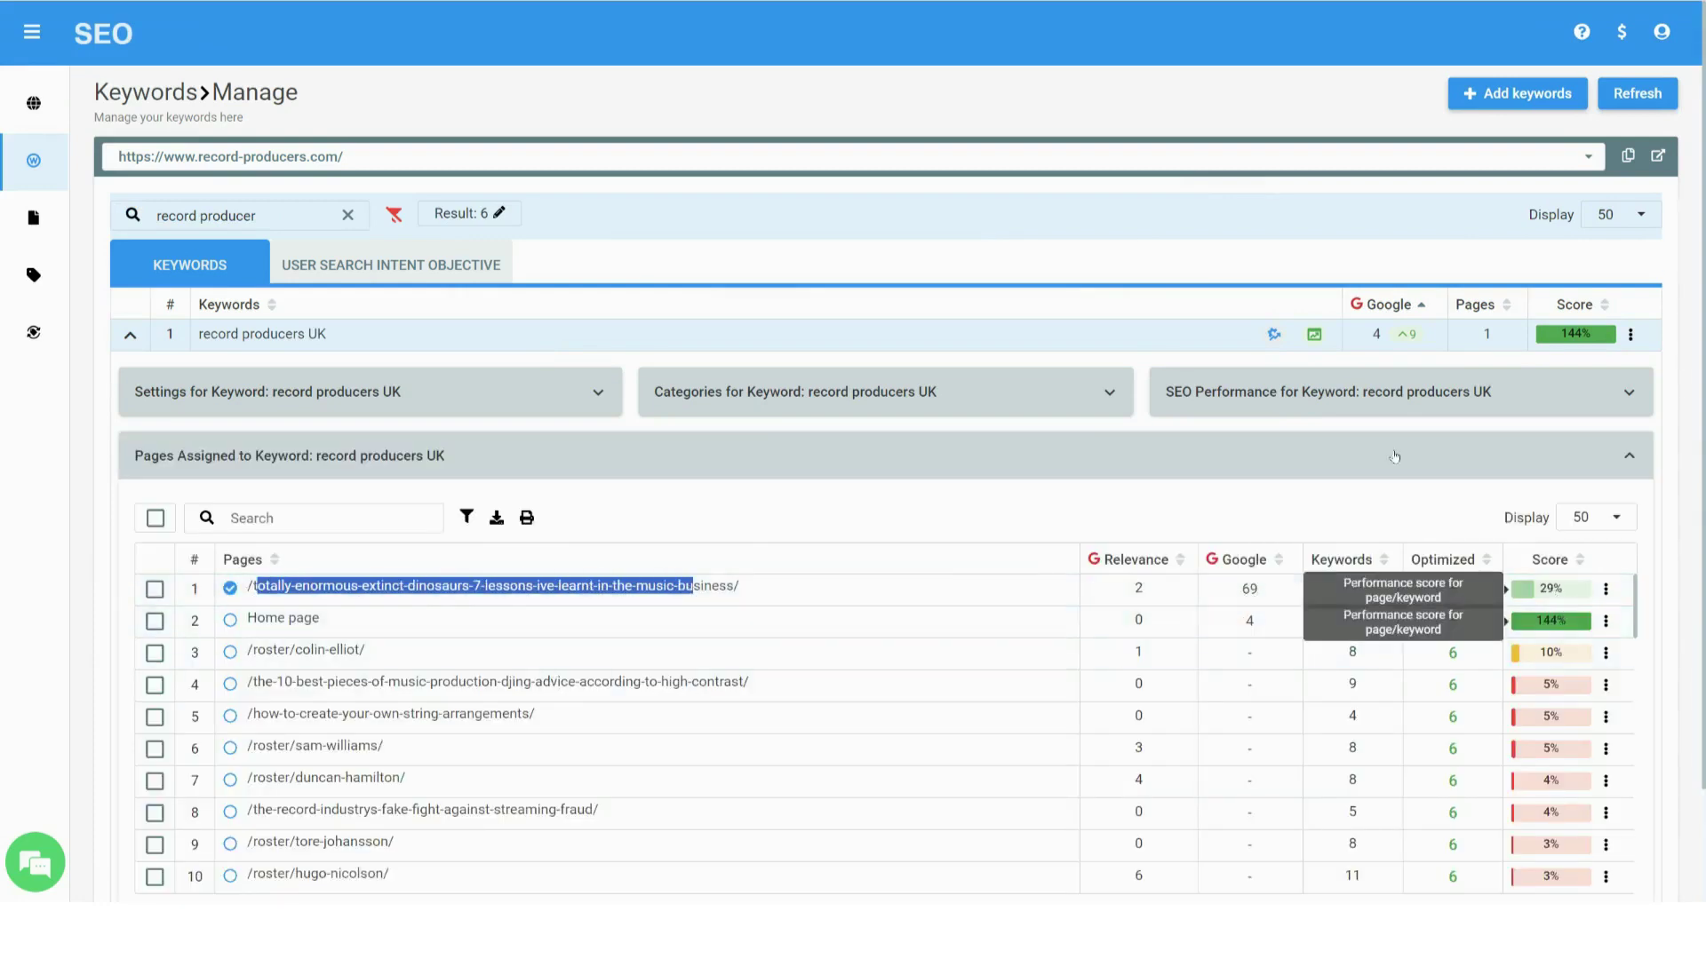
pyautogui.click(1487, 411)
pyautogui.moveTo(1213, 477); pyautogui.dragTo(1337, 513)
pyautogui.doubleClick(1430, 484)
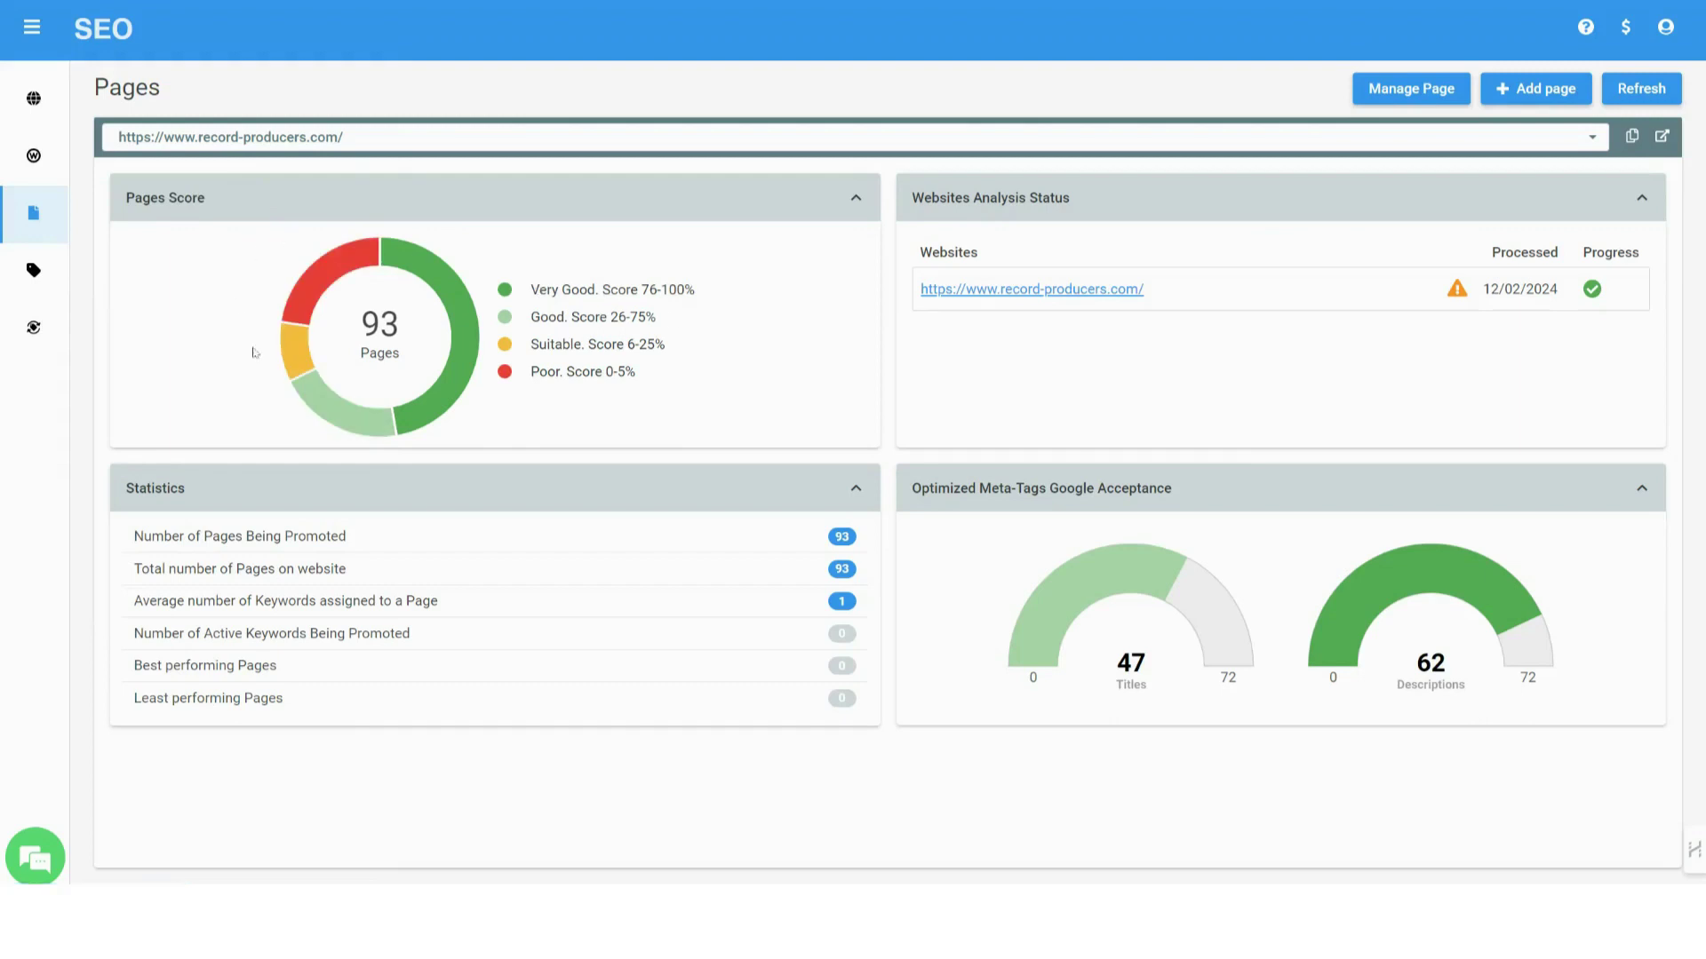
# Search keywords for 'record producer' and copy the first keyword's long USI text
pyautogui.moveTo(353, 268)
pyautogui.click(34, 155)
pyautogui.click(256, 217)
pyautogui.write('record producers')
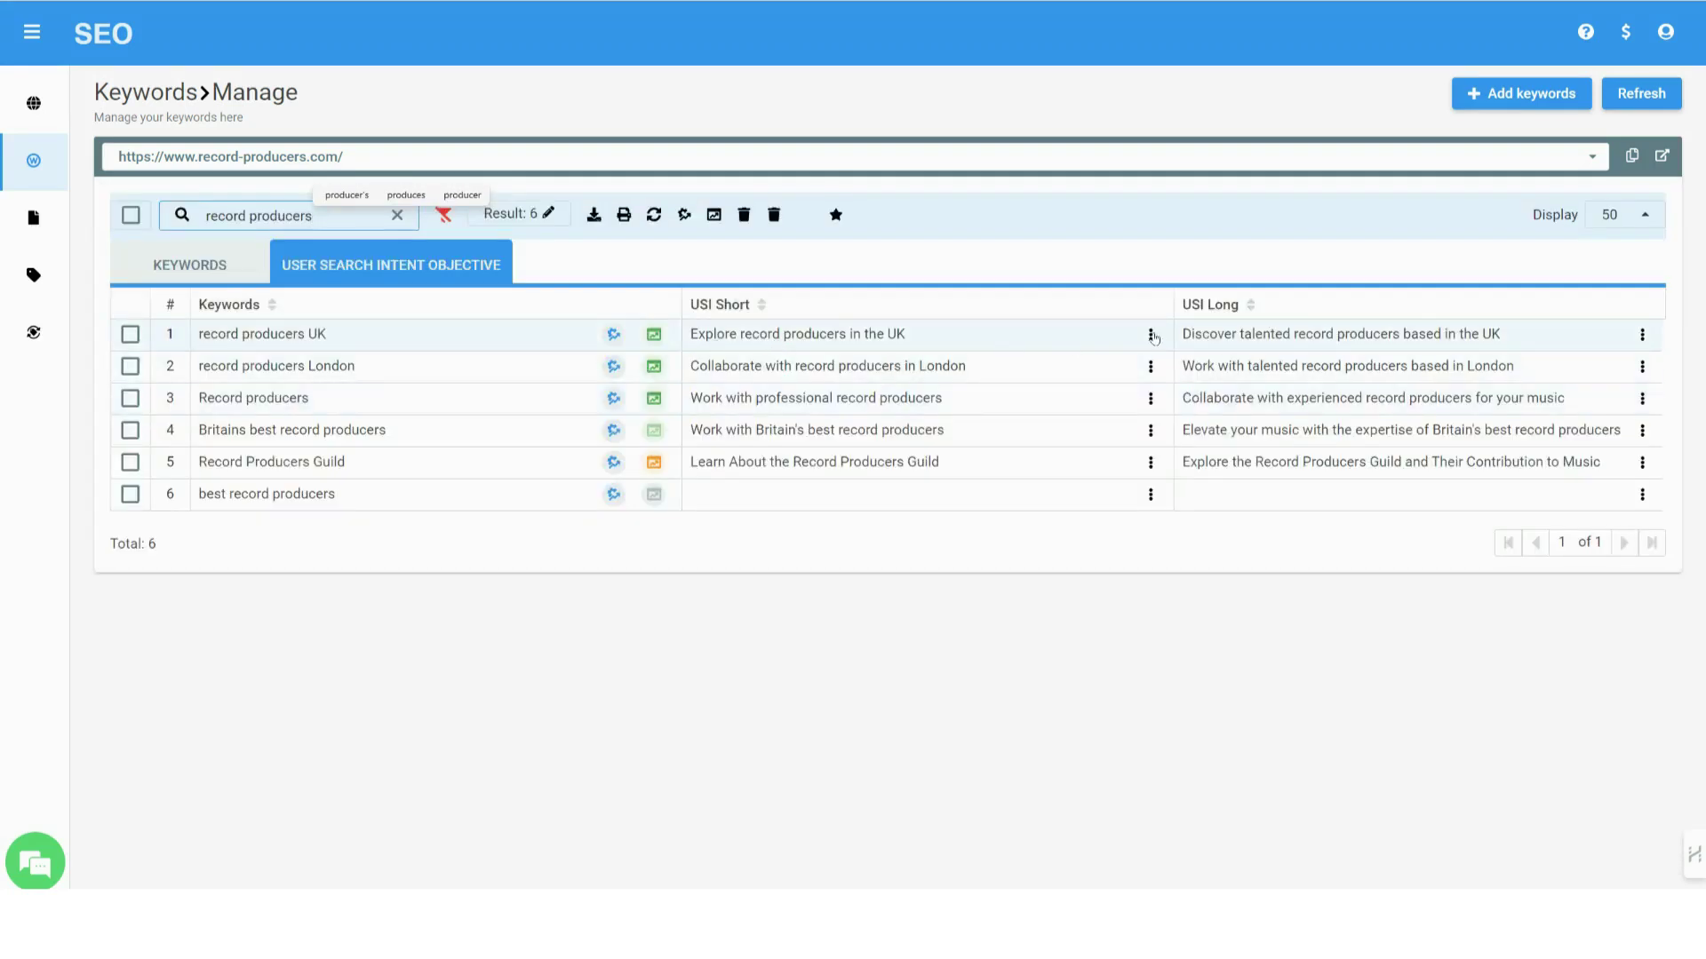
pyautogui.click(1150, 335)
pyautogui.click(889, 369)
pyautogui.click(1100, 336)
pyautogui.click(1151, 335)
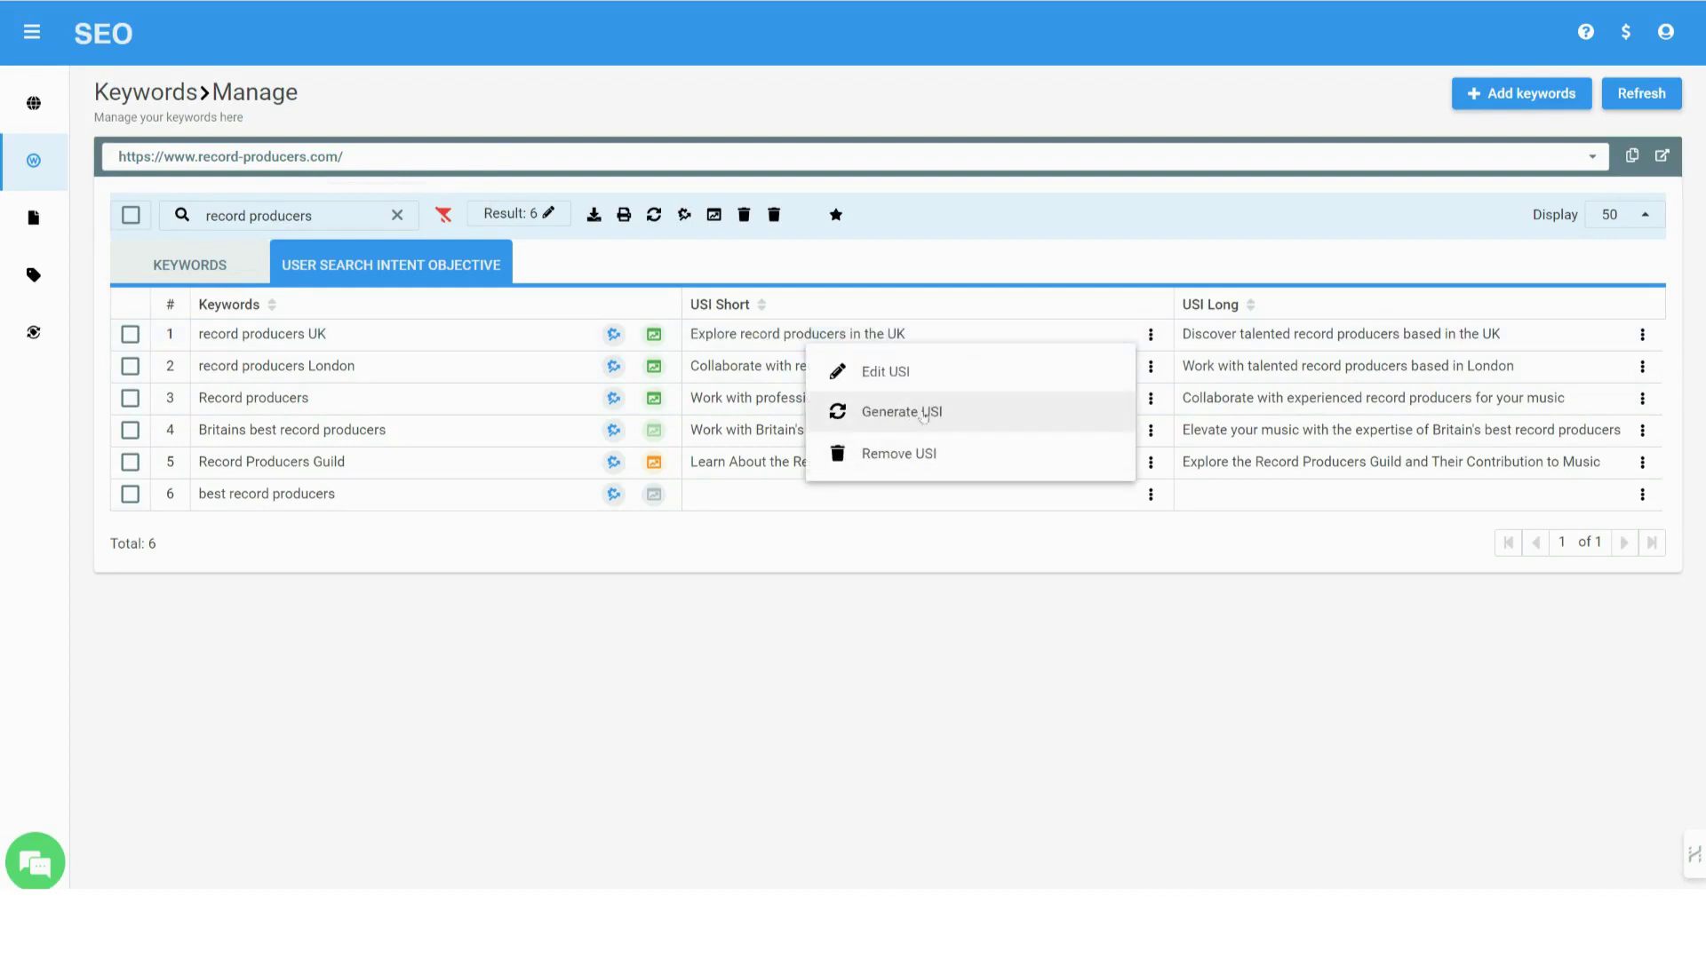
pyautogui.click(1642, 335)
pyautogui.click(1375, 368)
pyautogui.click(1642, 335)
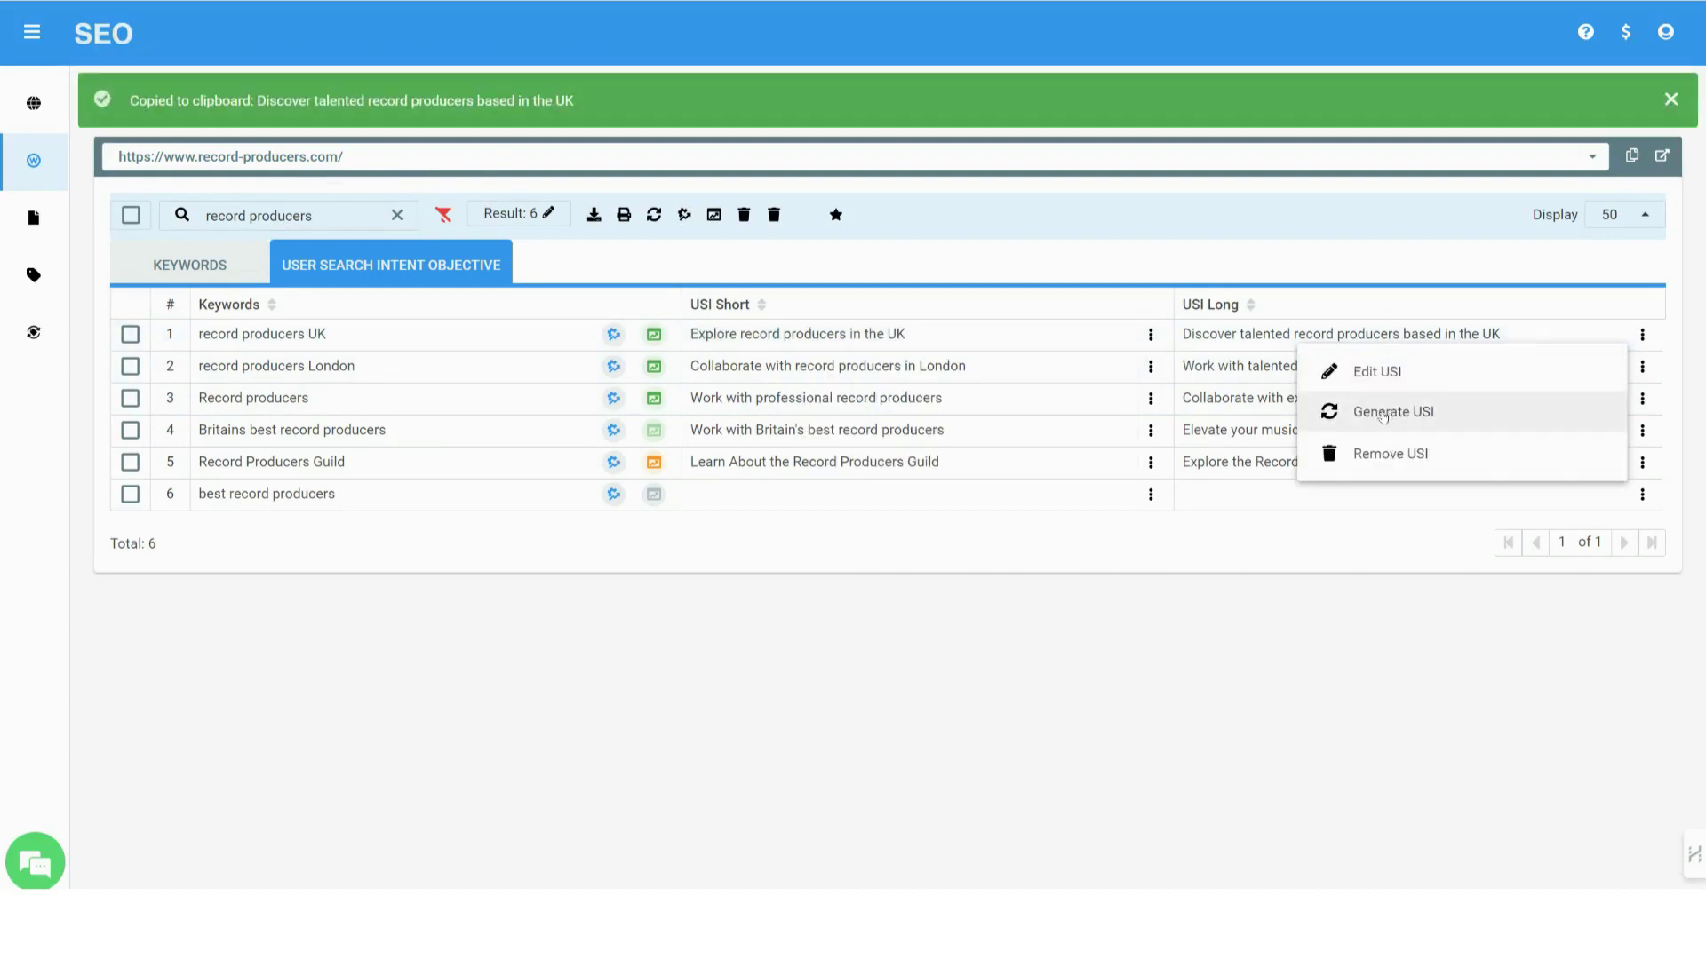
pyautogui.click(965, 751)
# Add USI-Long to the primary page title rule, placed right after Original Title
pyautogui.moveTo(26, 222)
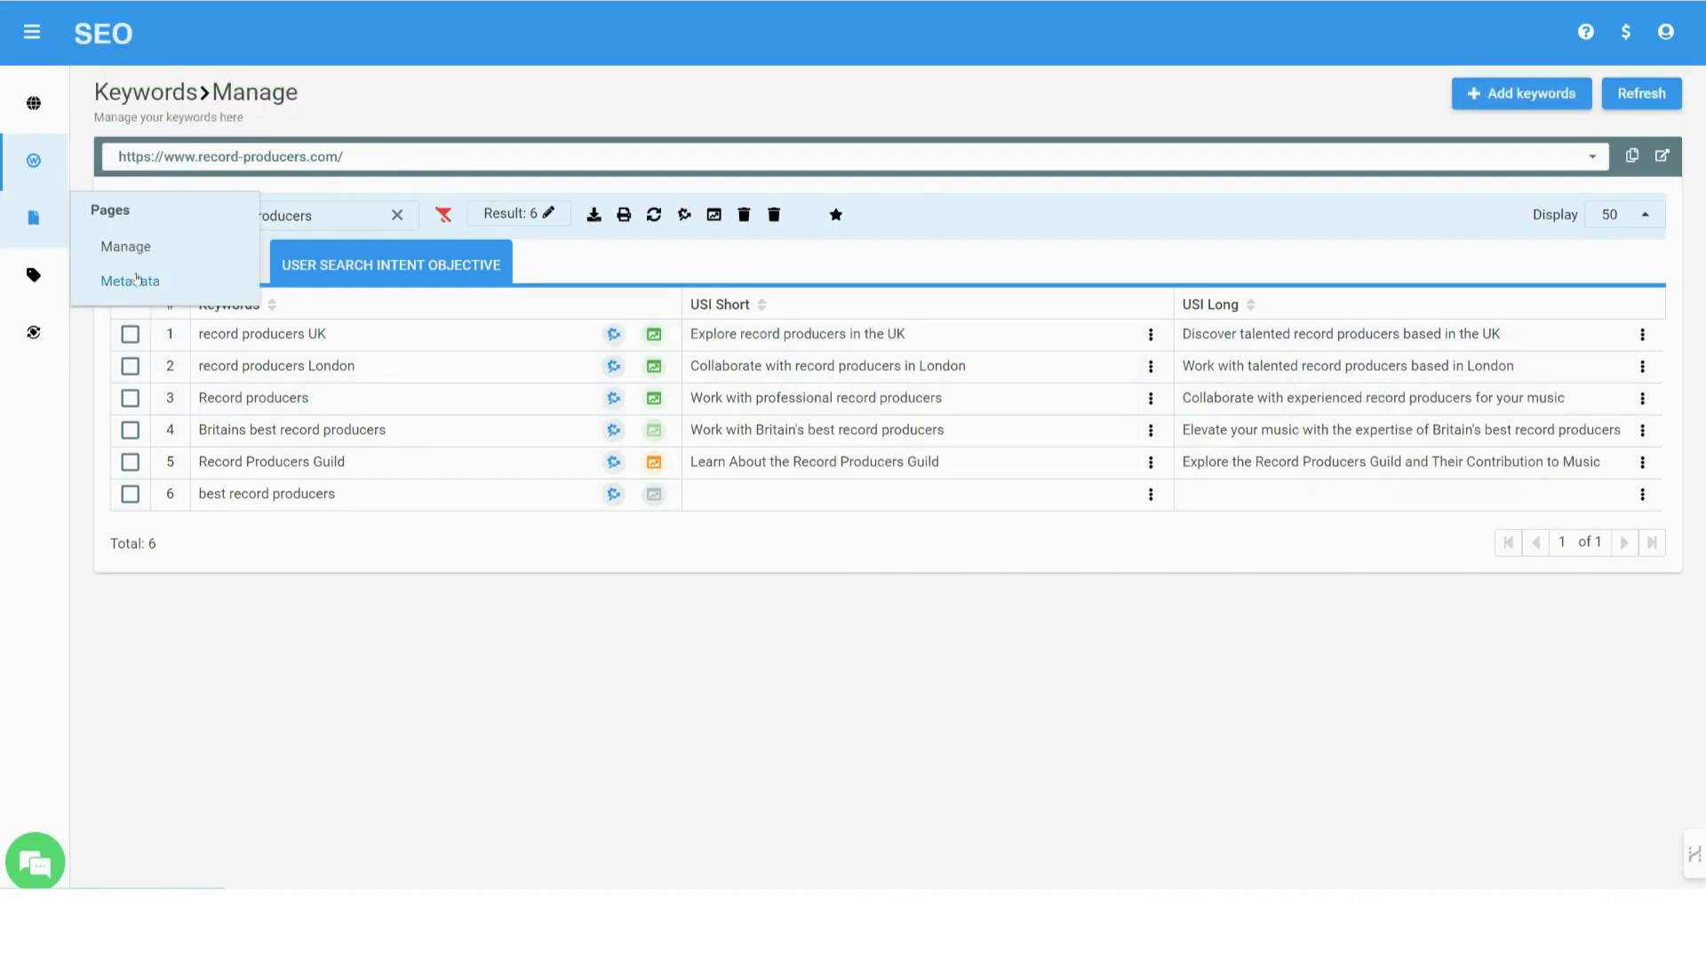
pyautogui.click(130, 281)
pyautogui.click(1559, 98)
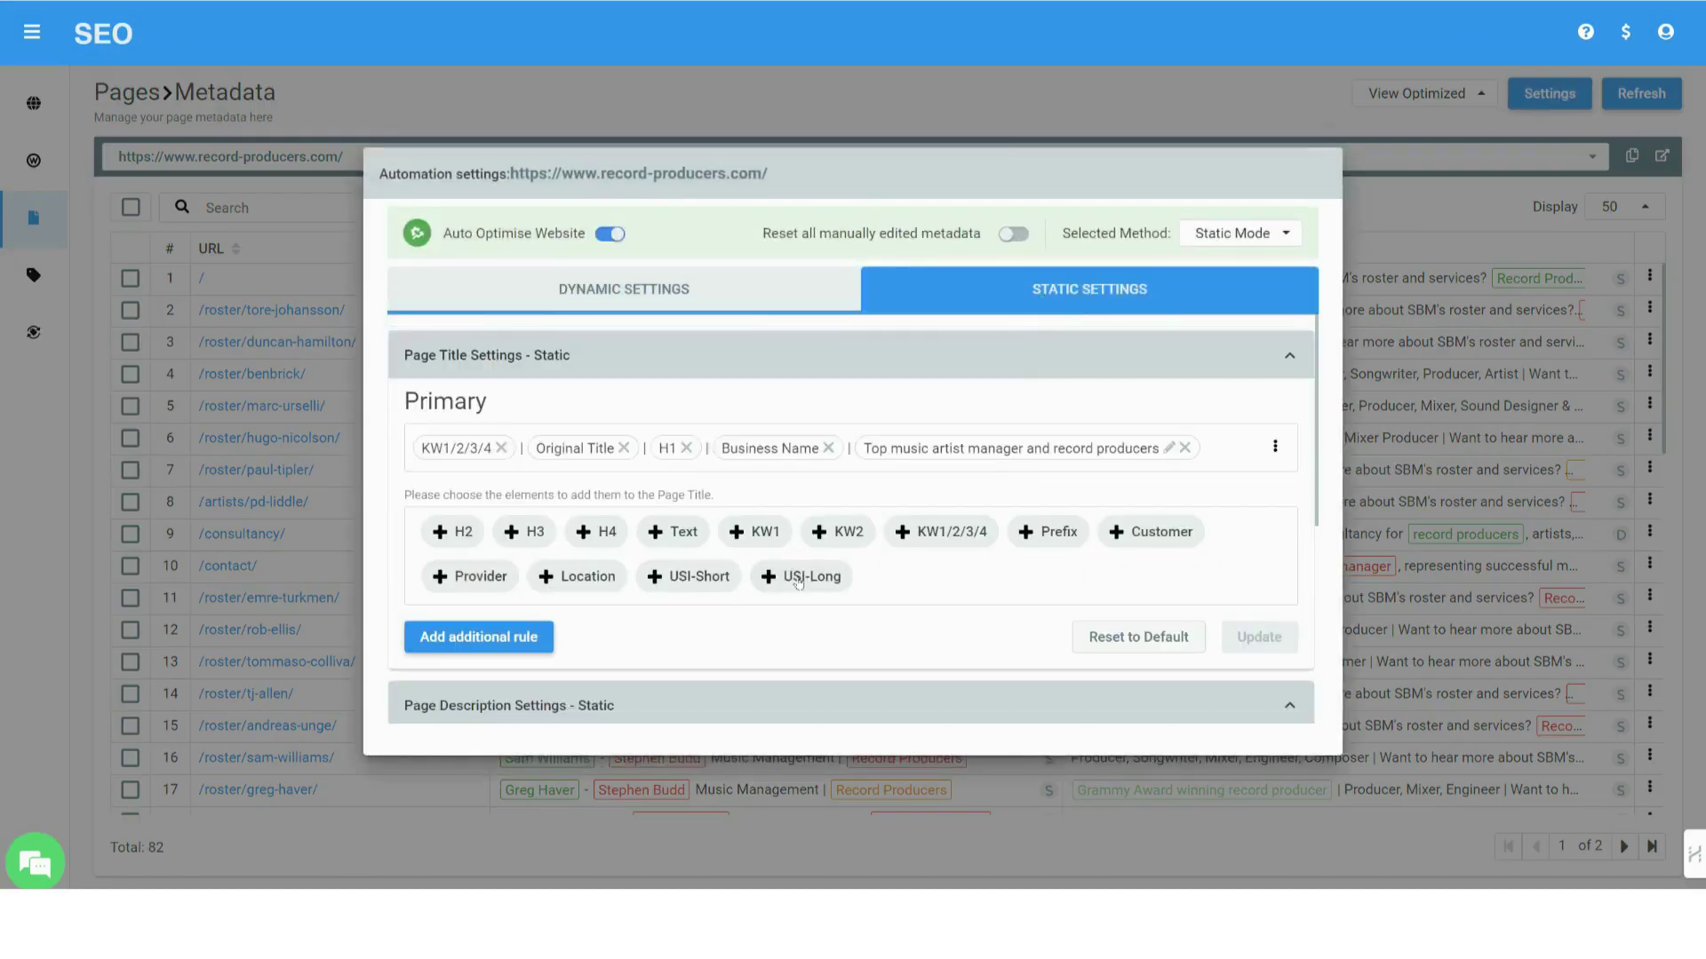
pyautogui.click(797, 577)
pyautogui.moveTo(457, 476); pyautogui.dragTo(688, 447)
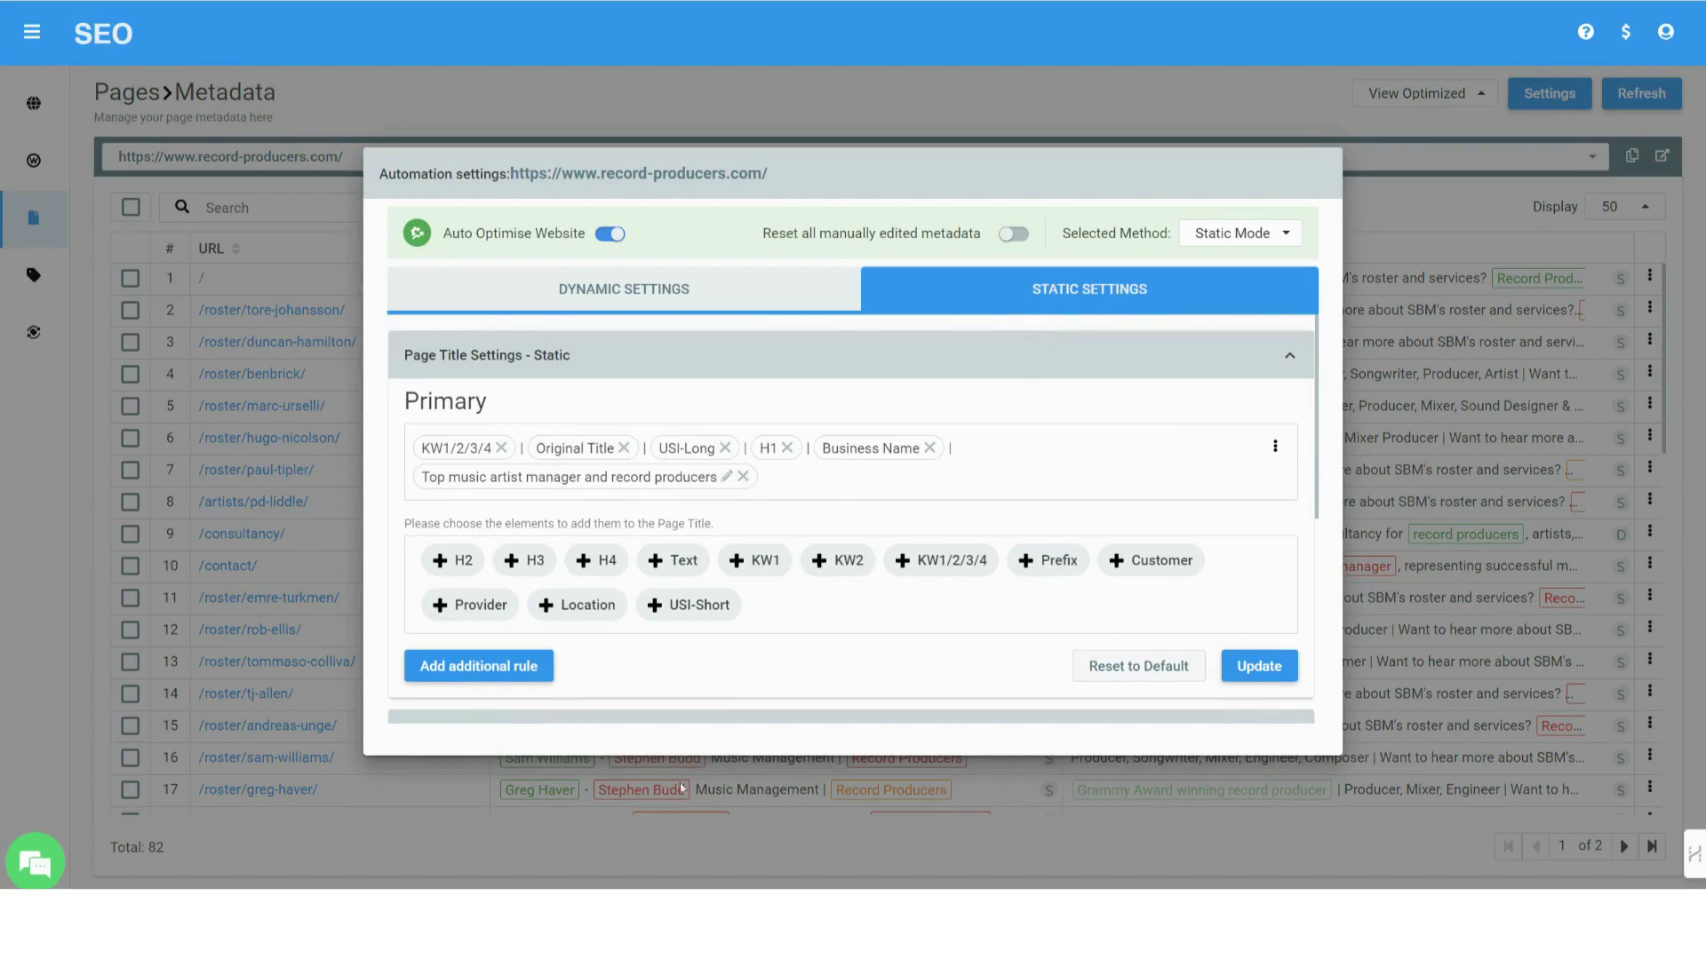
pyautogui.click(566, 715)
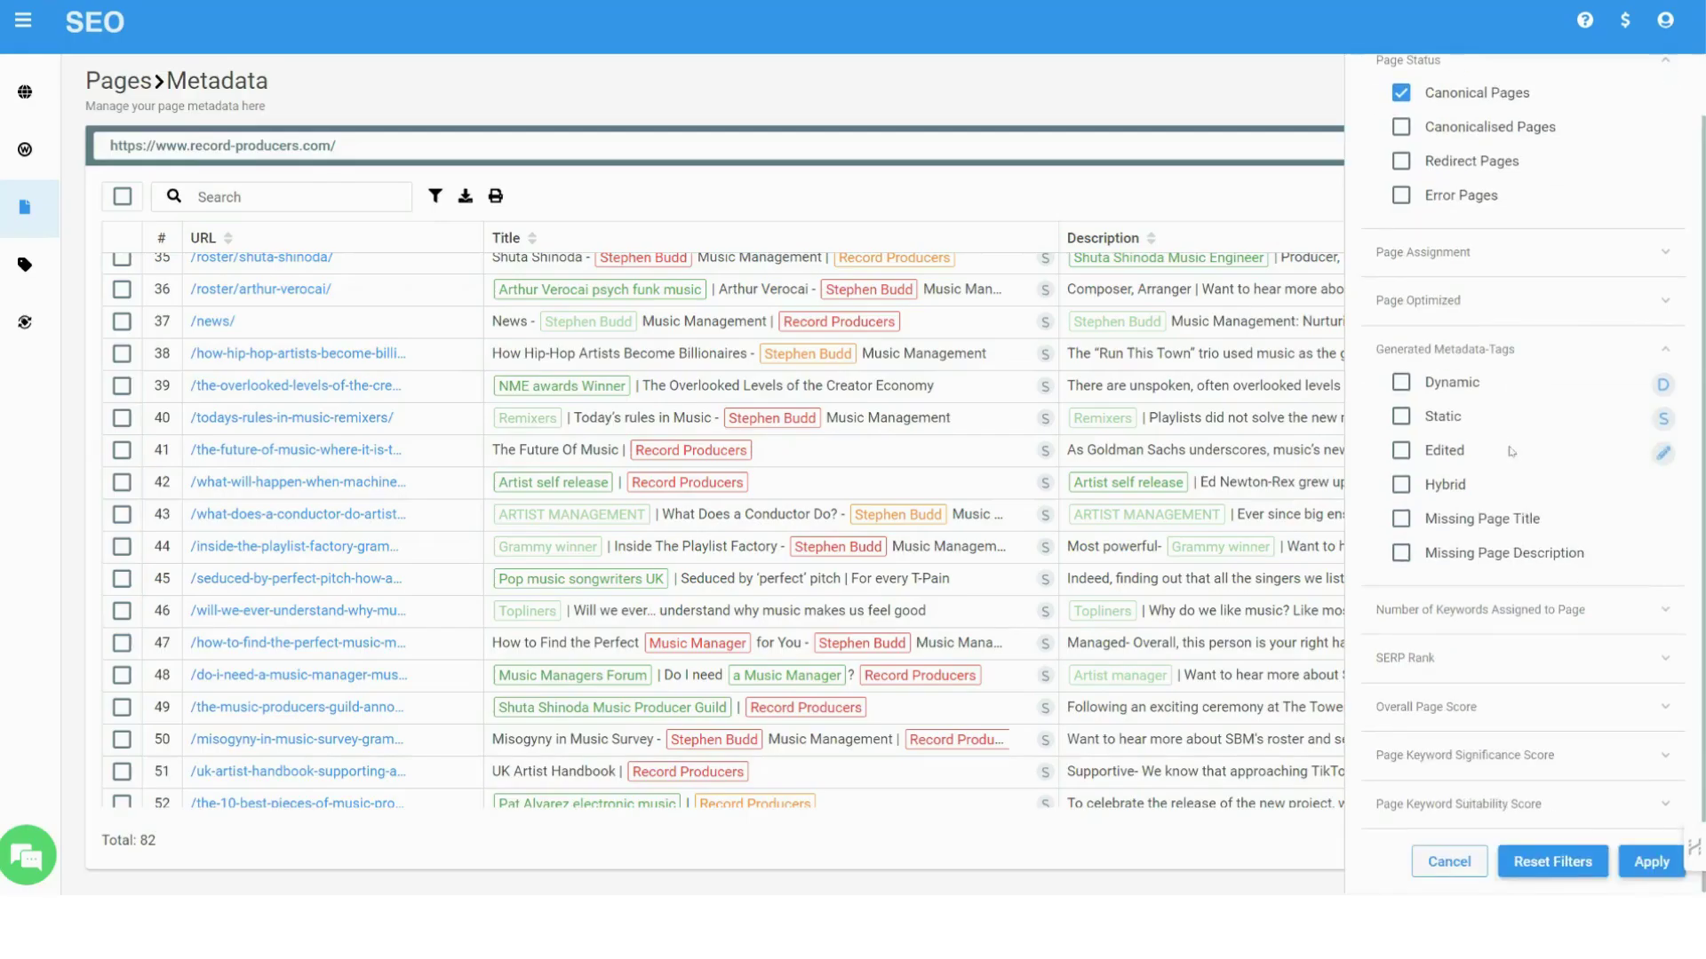
# Filter pages by number of assigned keywords using the slider and apply it
pyautogui.click(1536, 620)
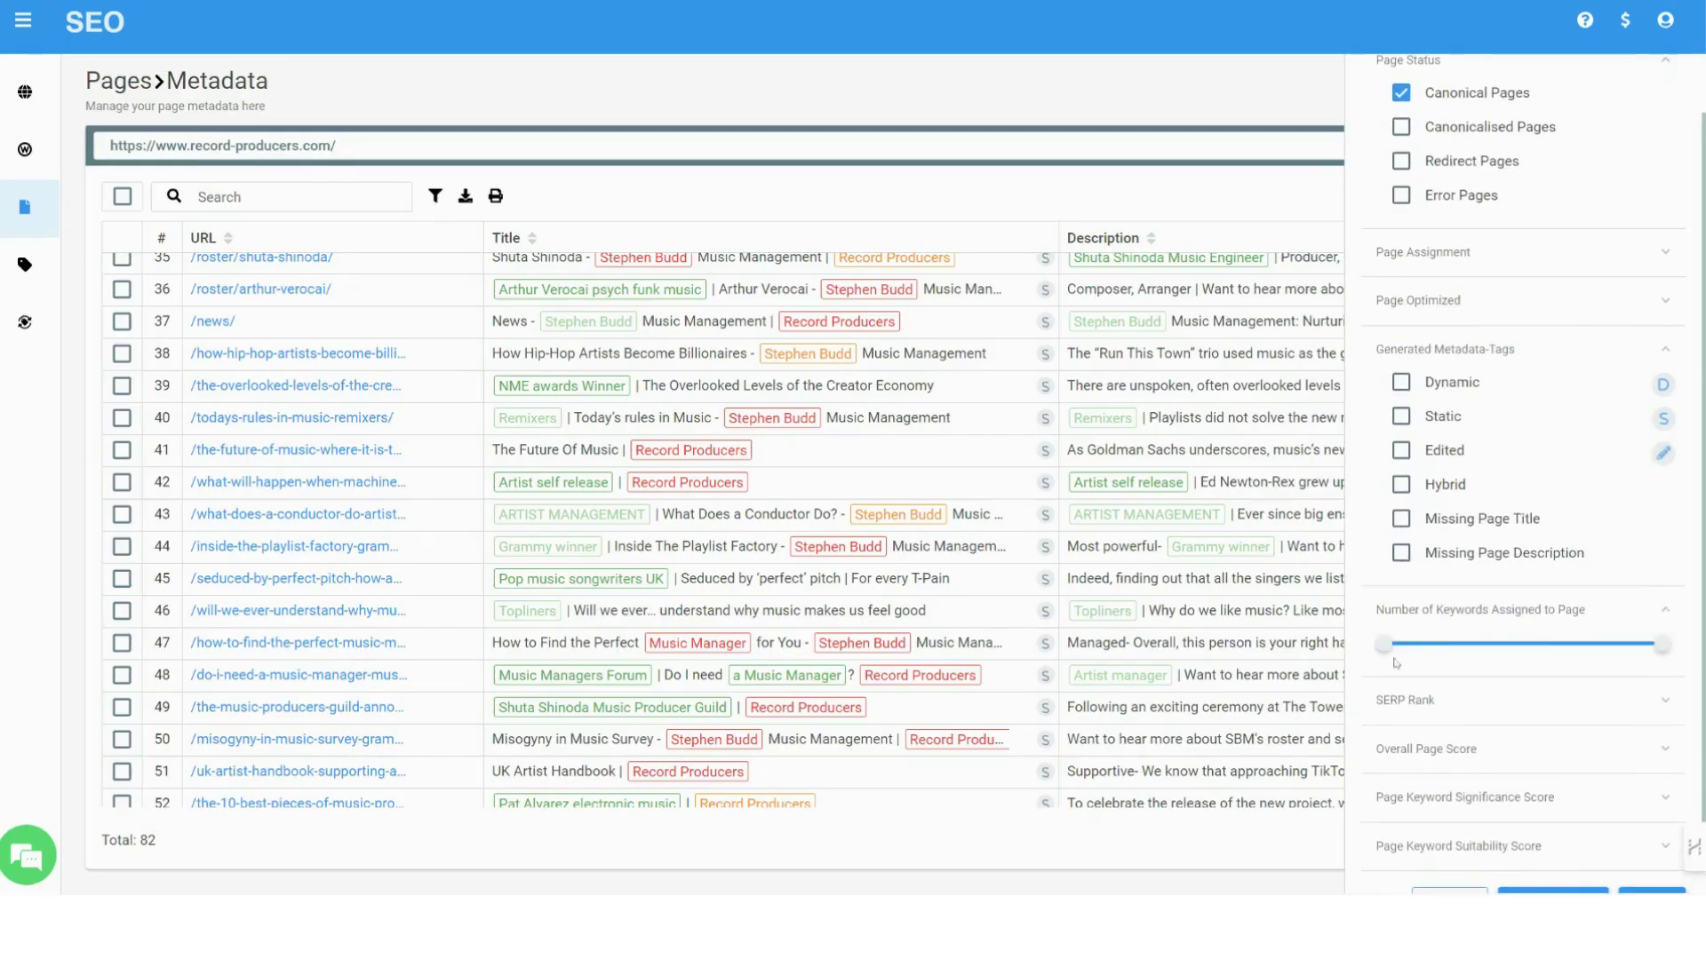
pyautogui.moveTo(1398, 649); pyautogui.dragTo(1424, 650)
pyautogui.scroll(-1, 1510, 711)
pyautogui.click(1639, 860)
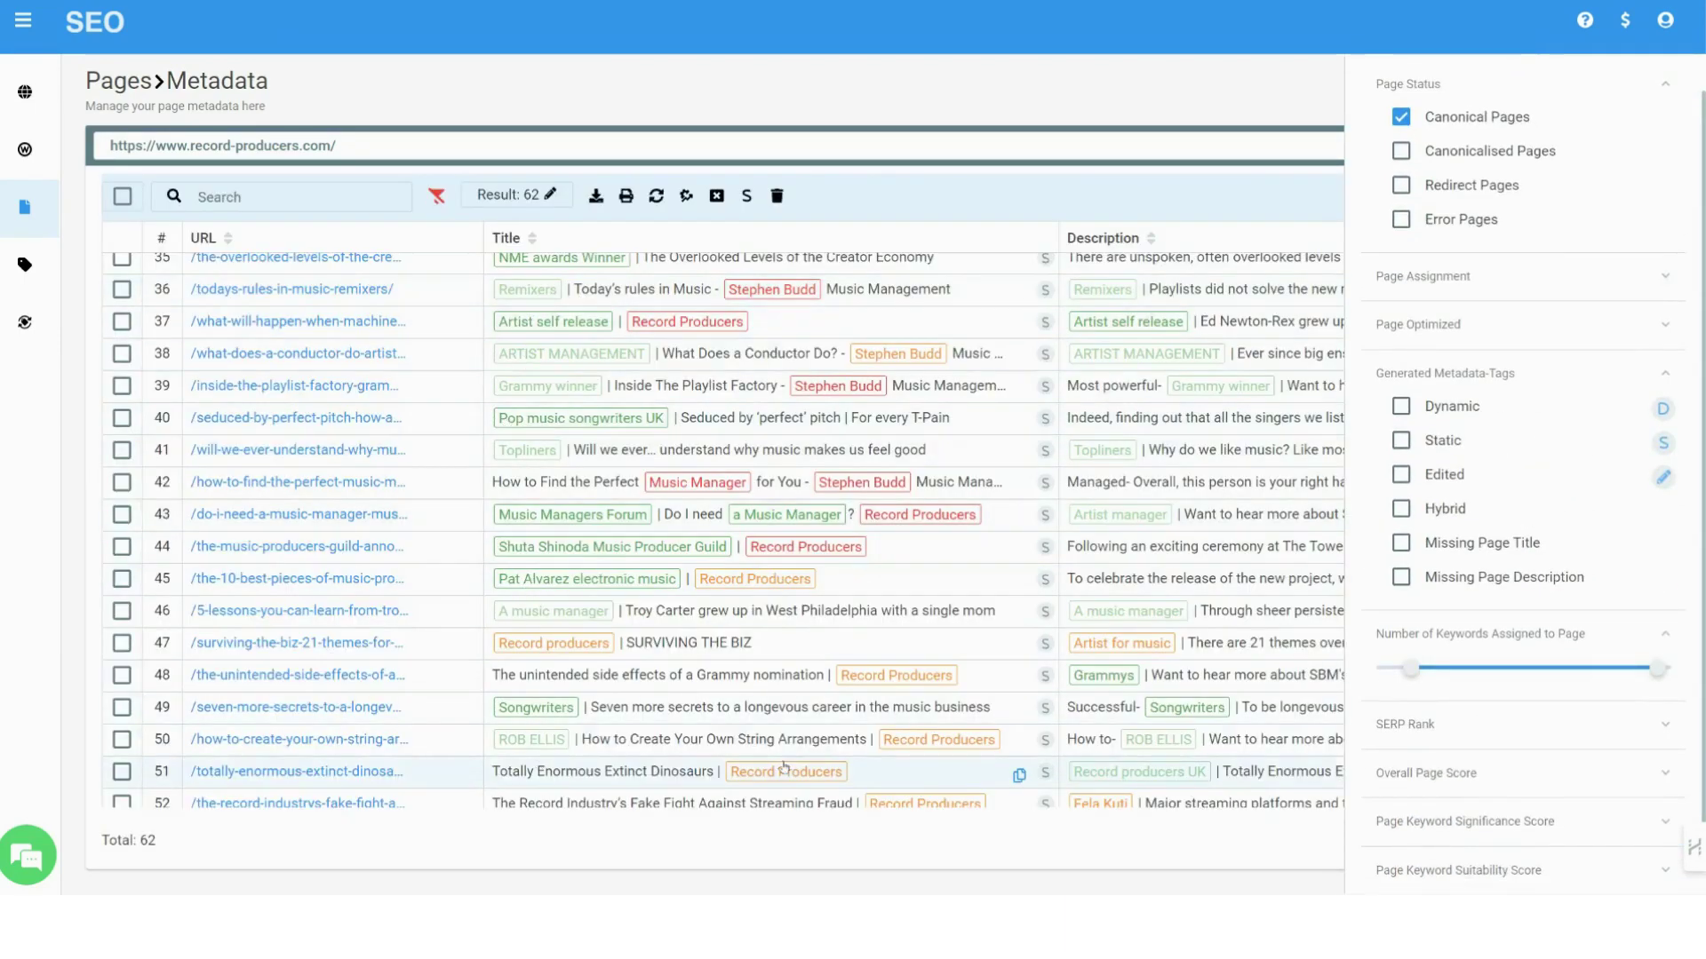
pyautogui.scroll(-1, 1577, 659)
pyautogui.moveTo(1401, 605)
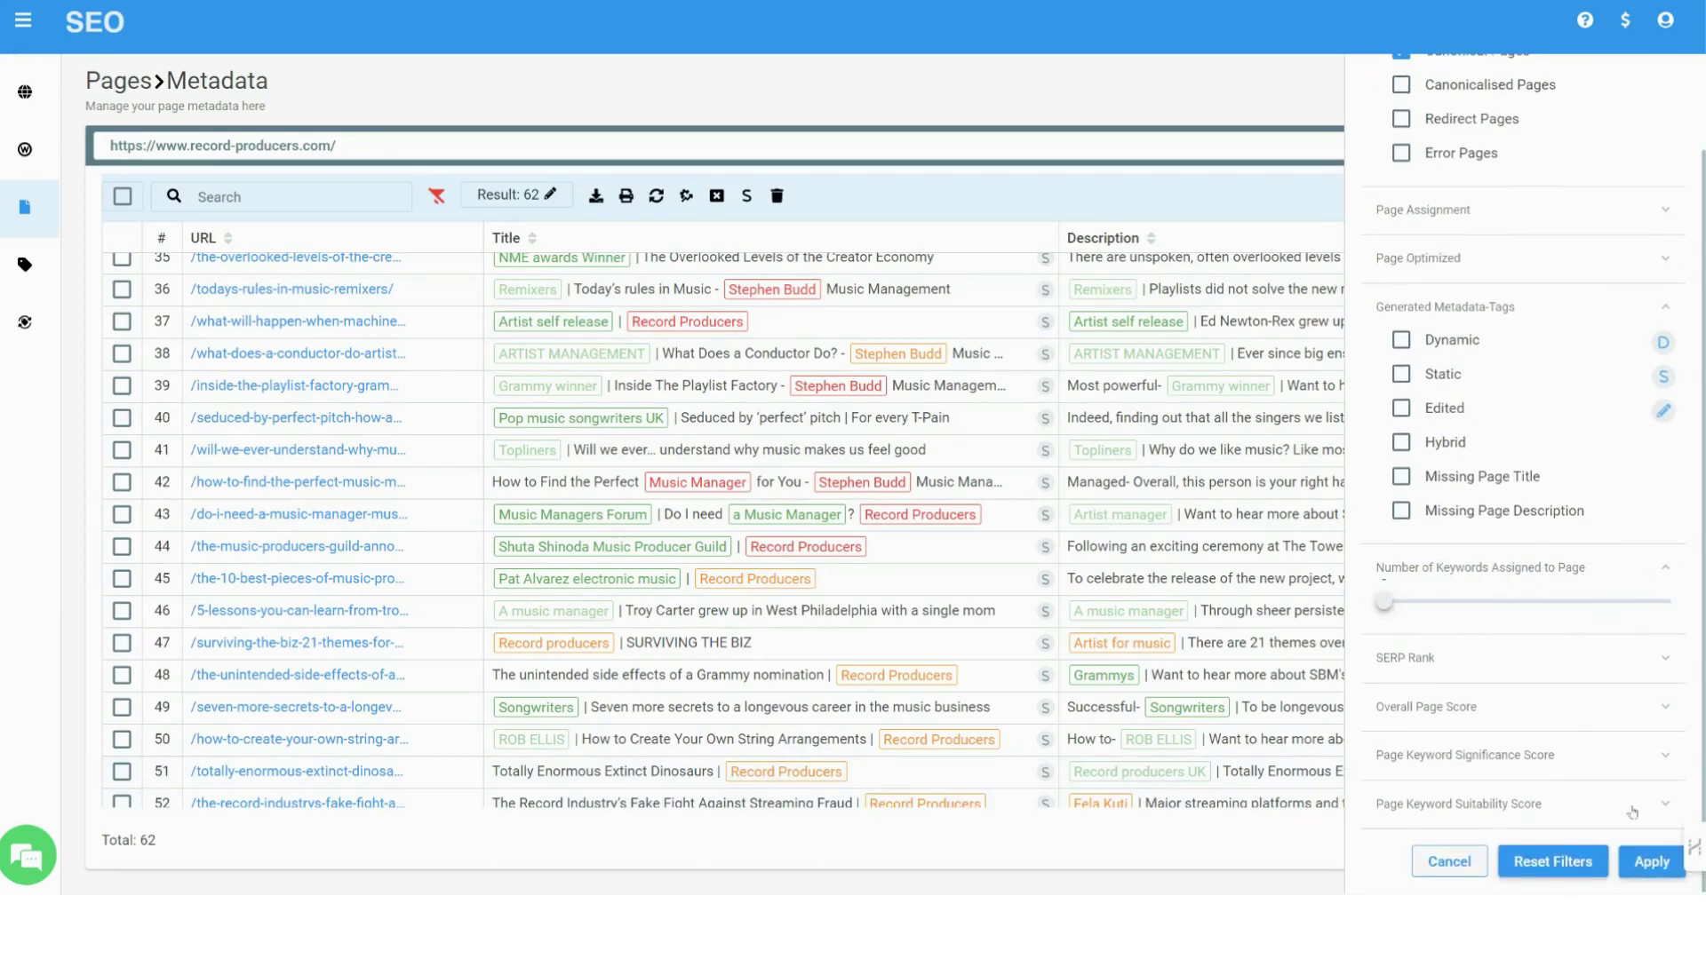
pyautogui.click(1651, 861)
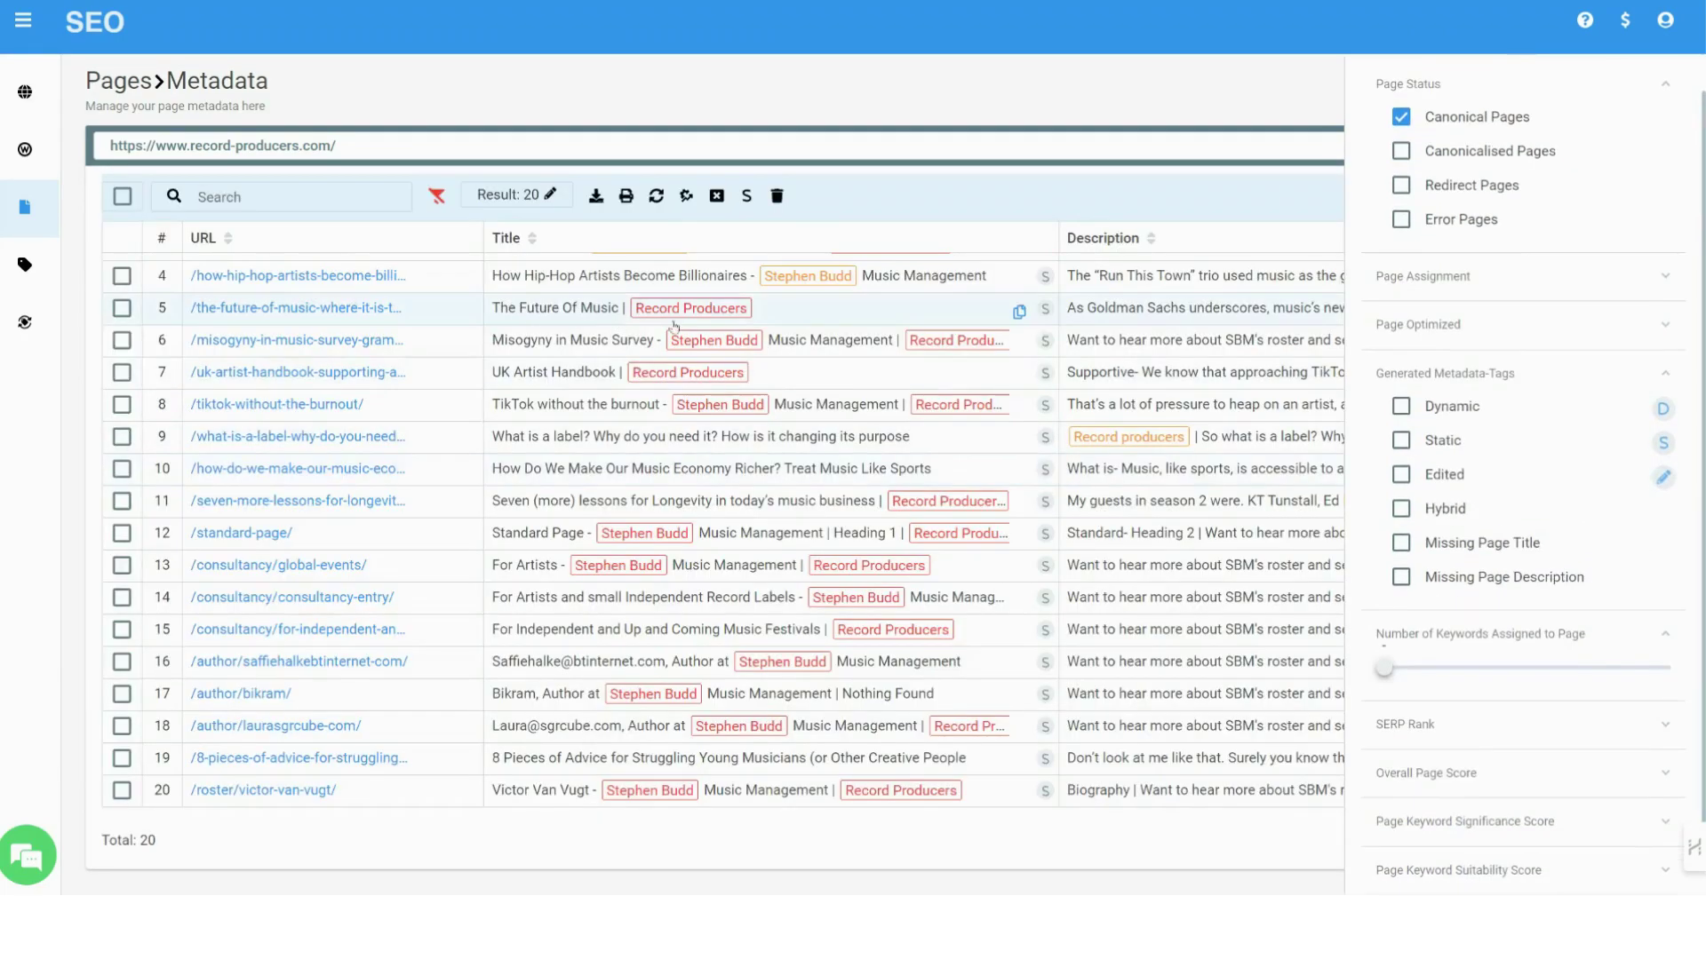
# Clear the page filter to show all pages, then close the Pages Filter panel
pyautogui.scroll(1, 1670, 147)
pyautogui.click(1671, 83)
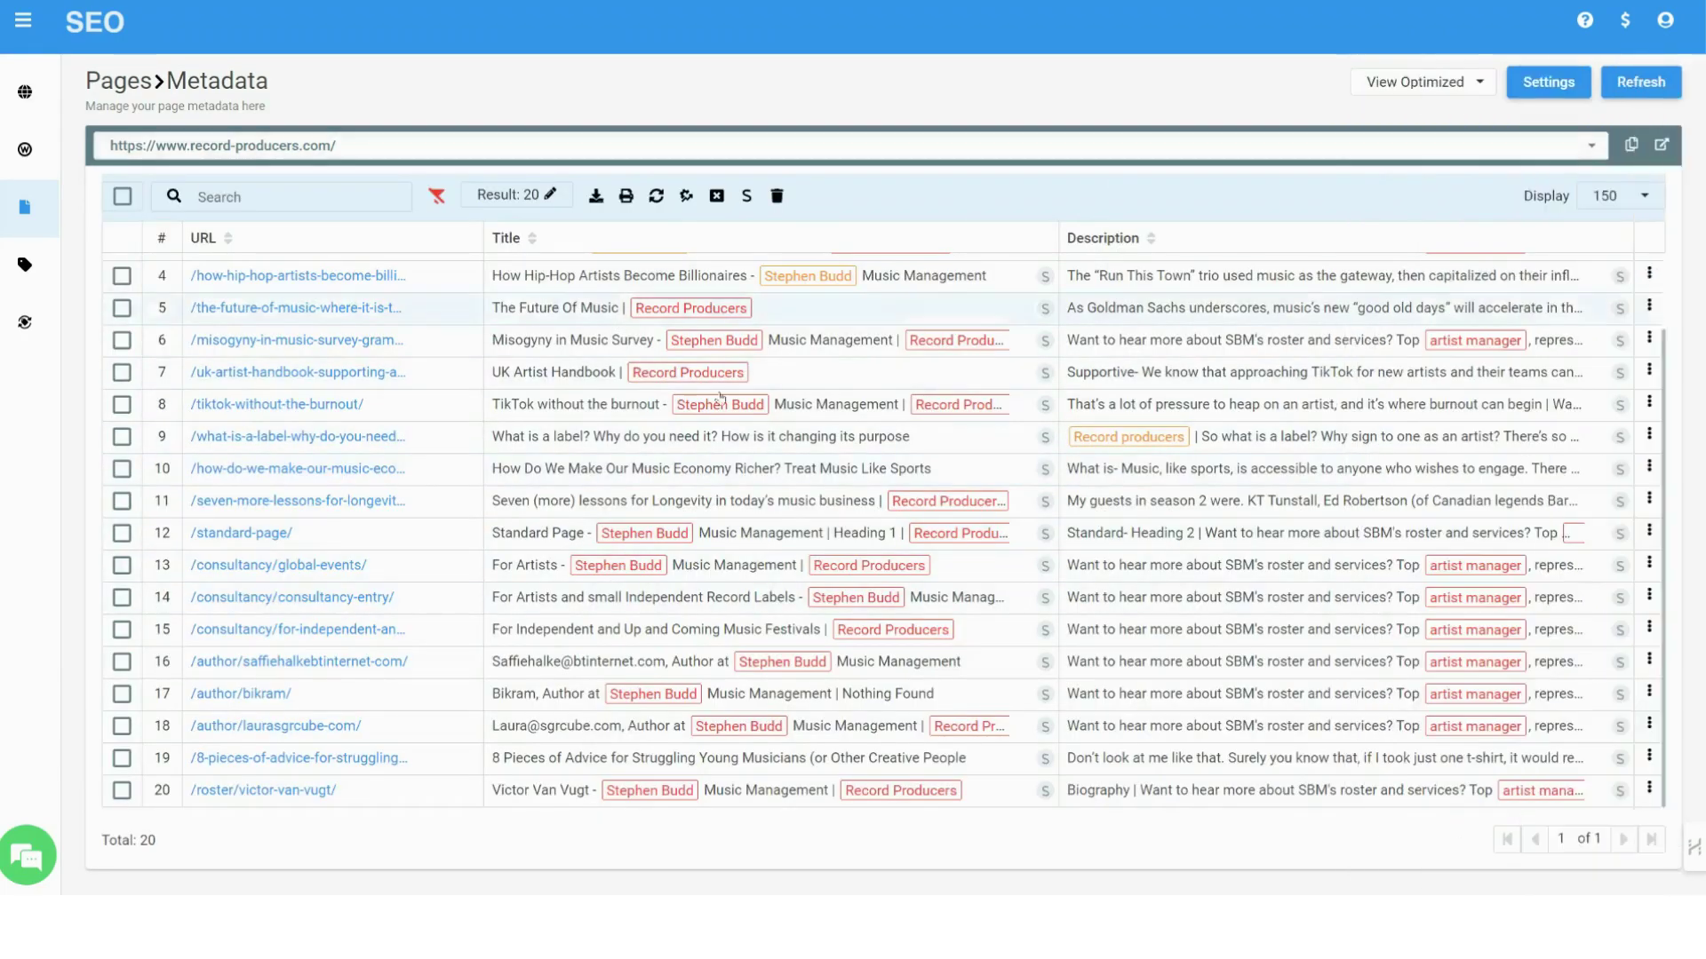
pyautogui.click(436, 196)
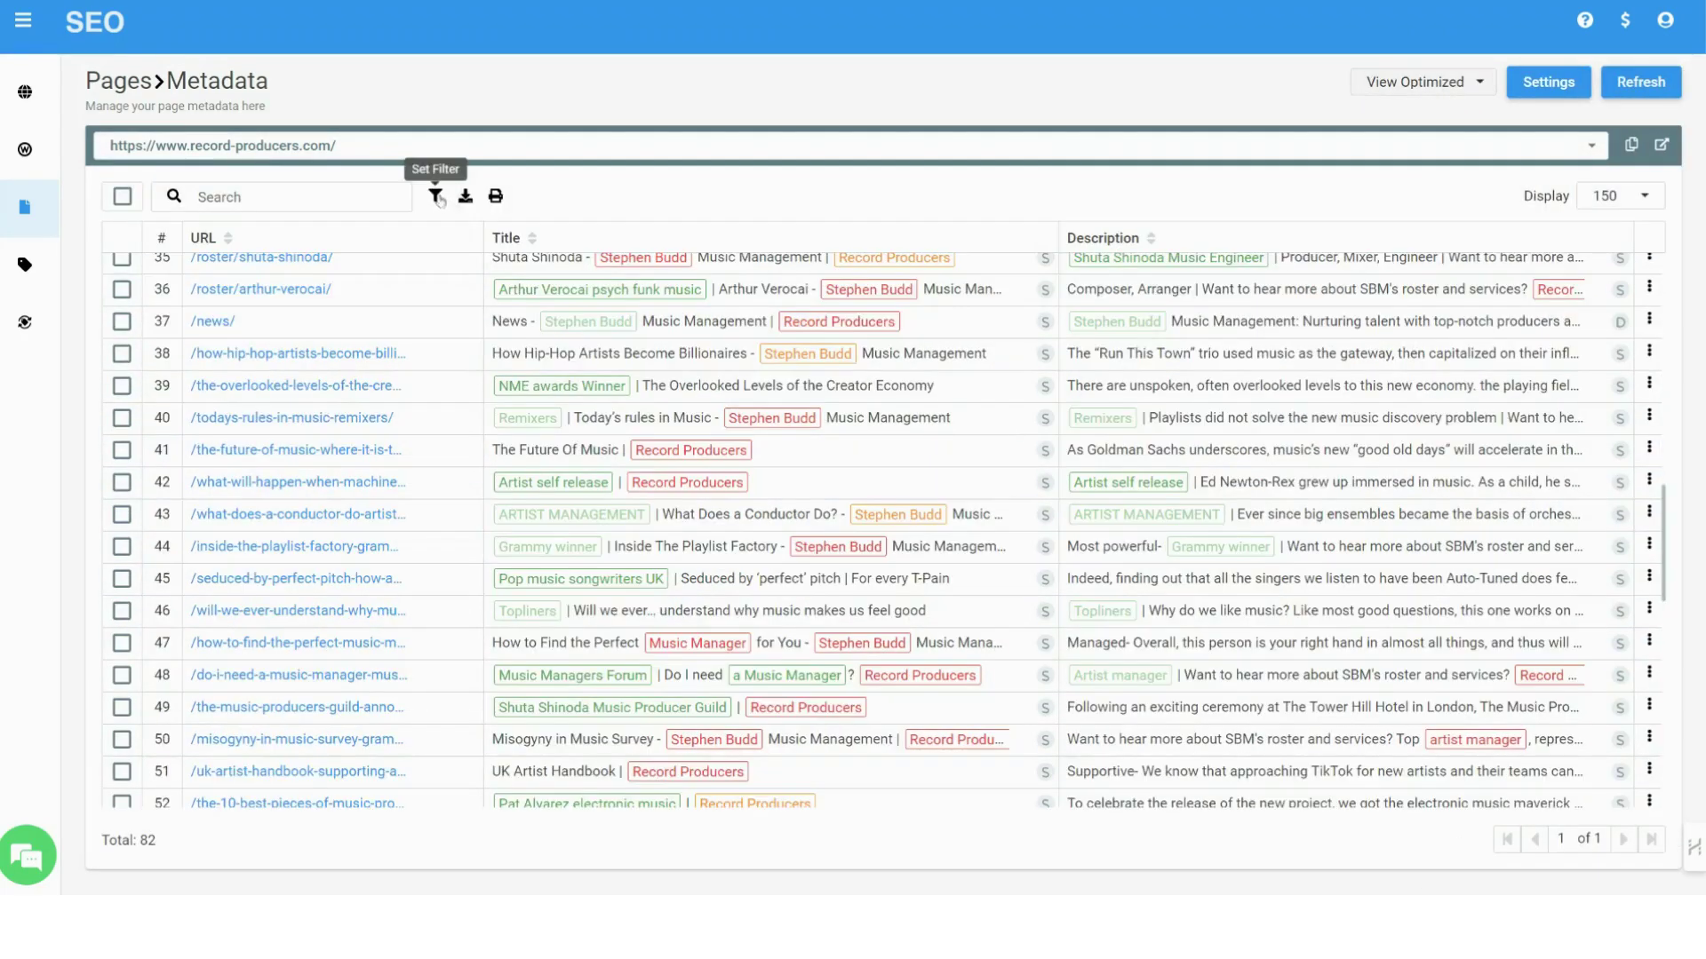
pyautogui.click(436, 195)
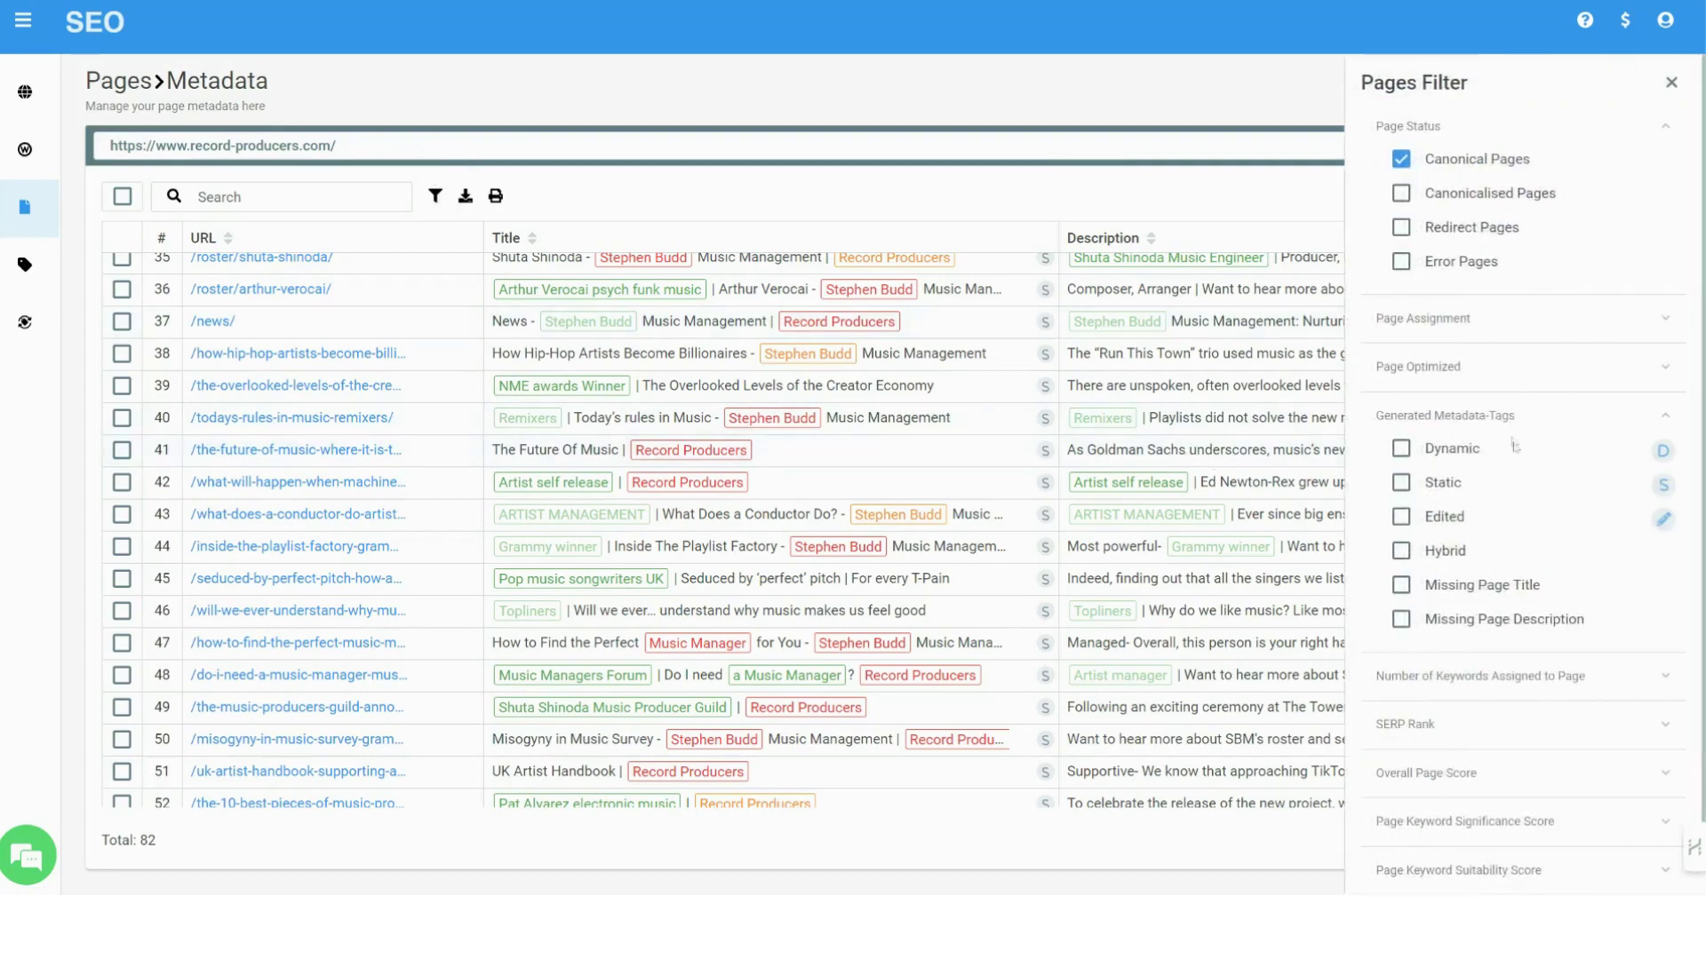
pyautogui.scroll(-1, 1512, 447)
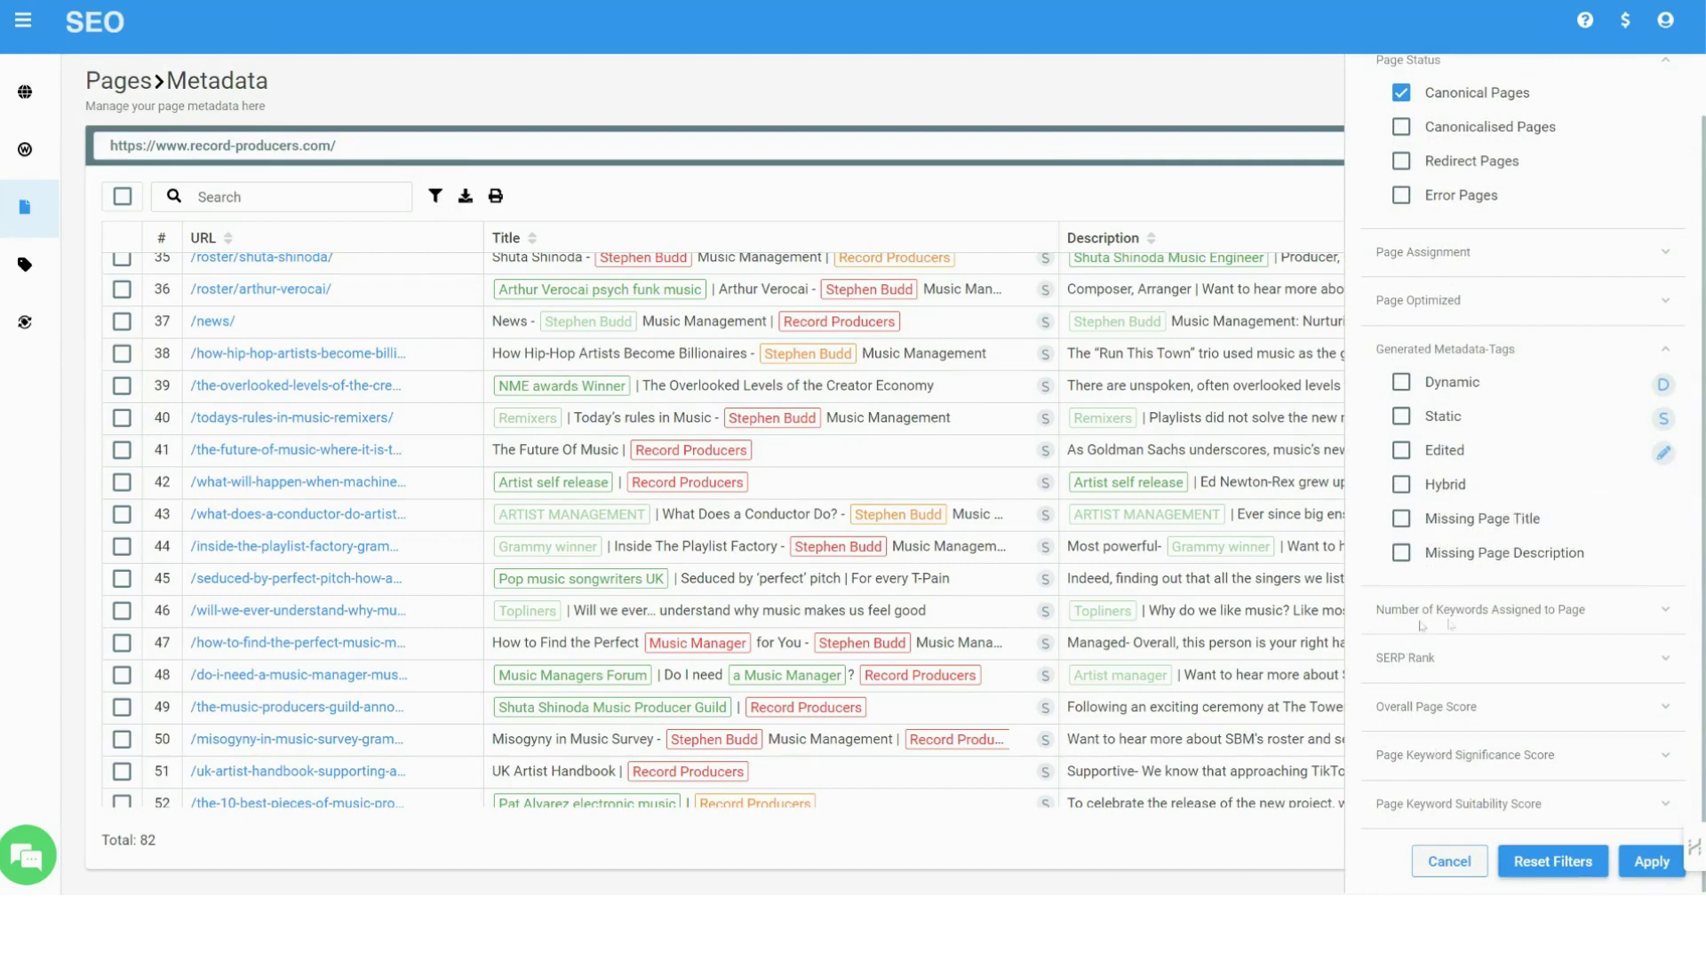
pyautogui.click(1536, 619)
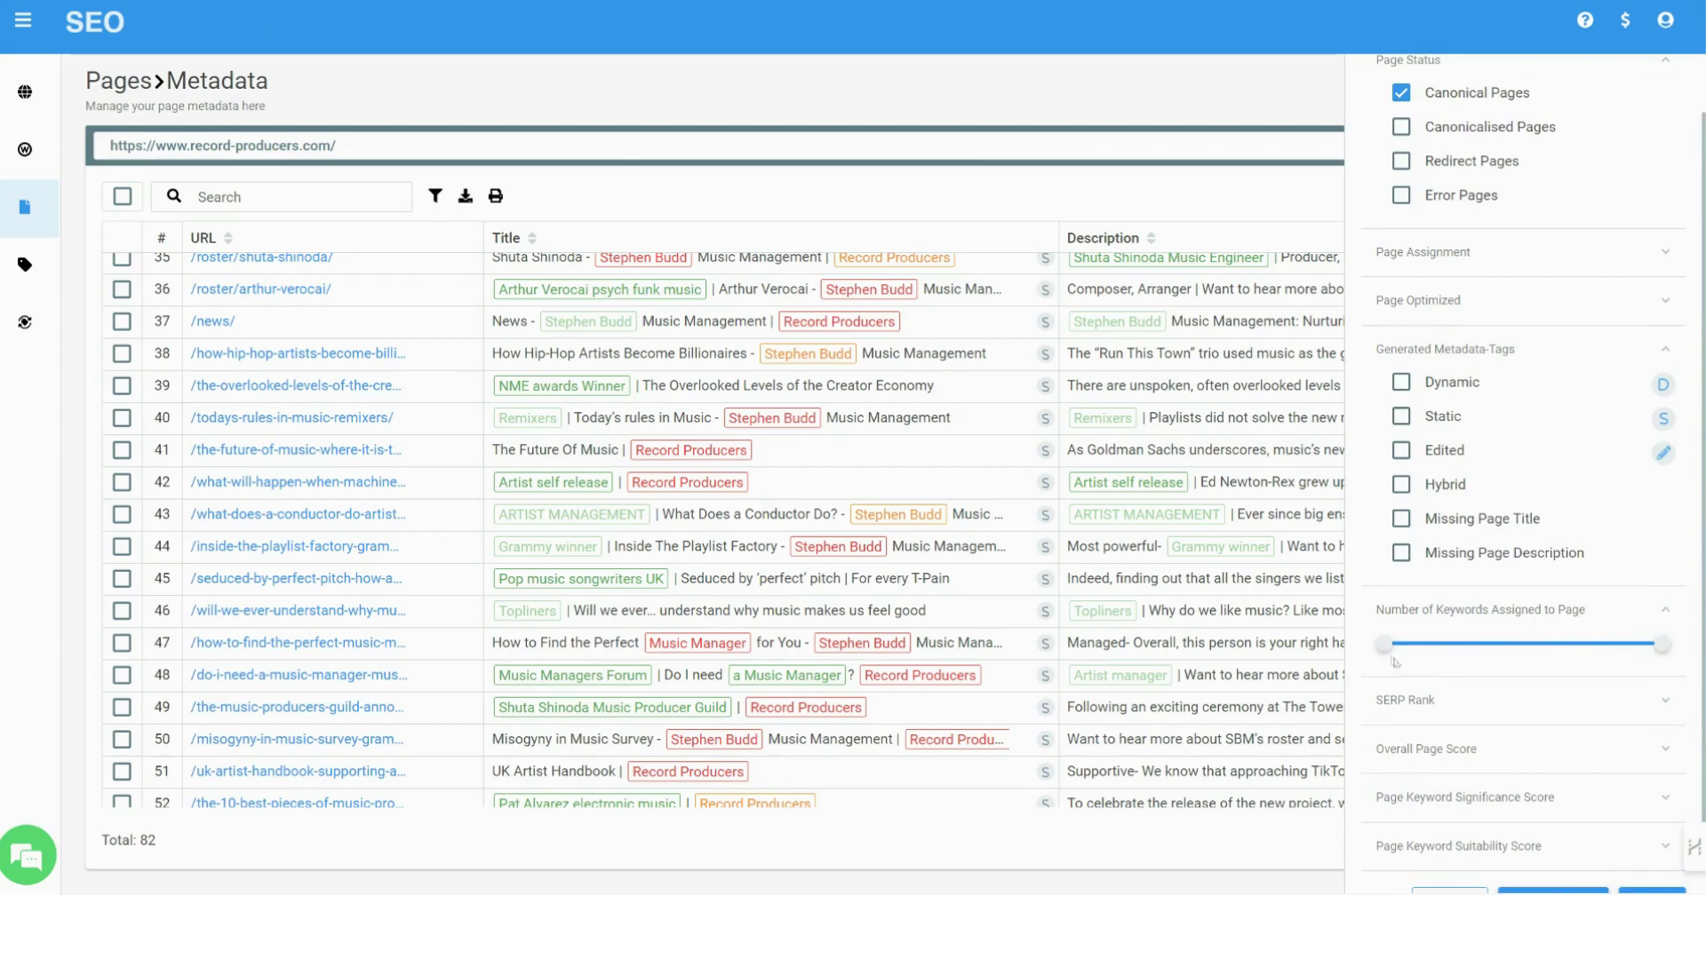
pyautogui.moveTo(1384, 649)
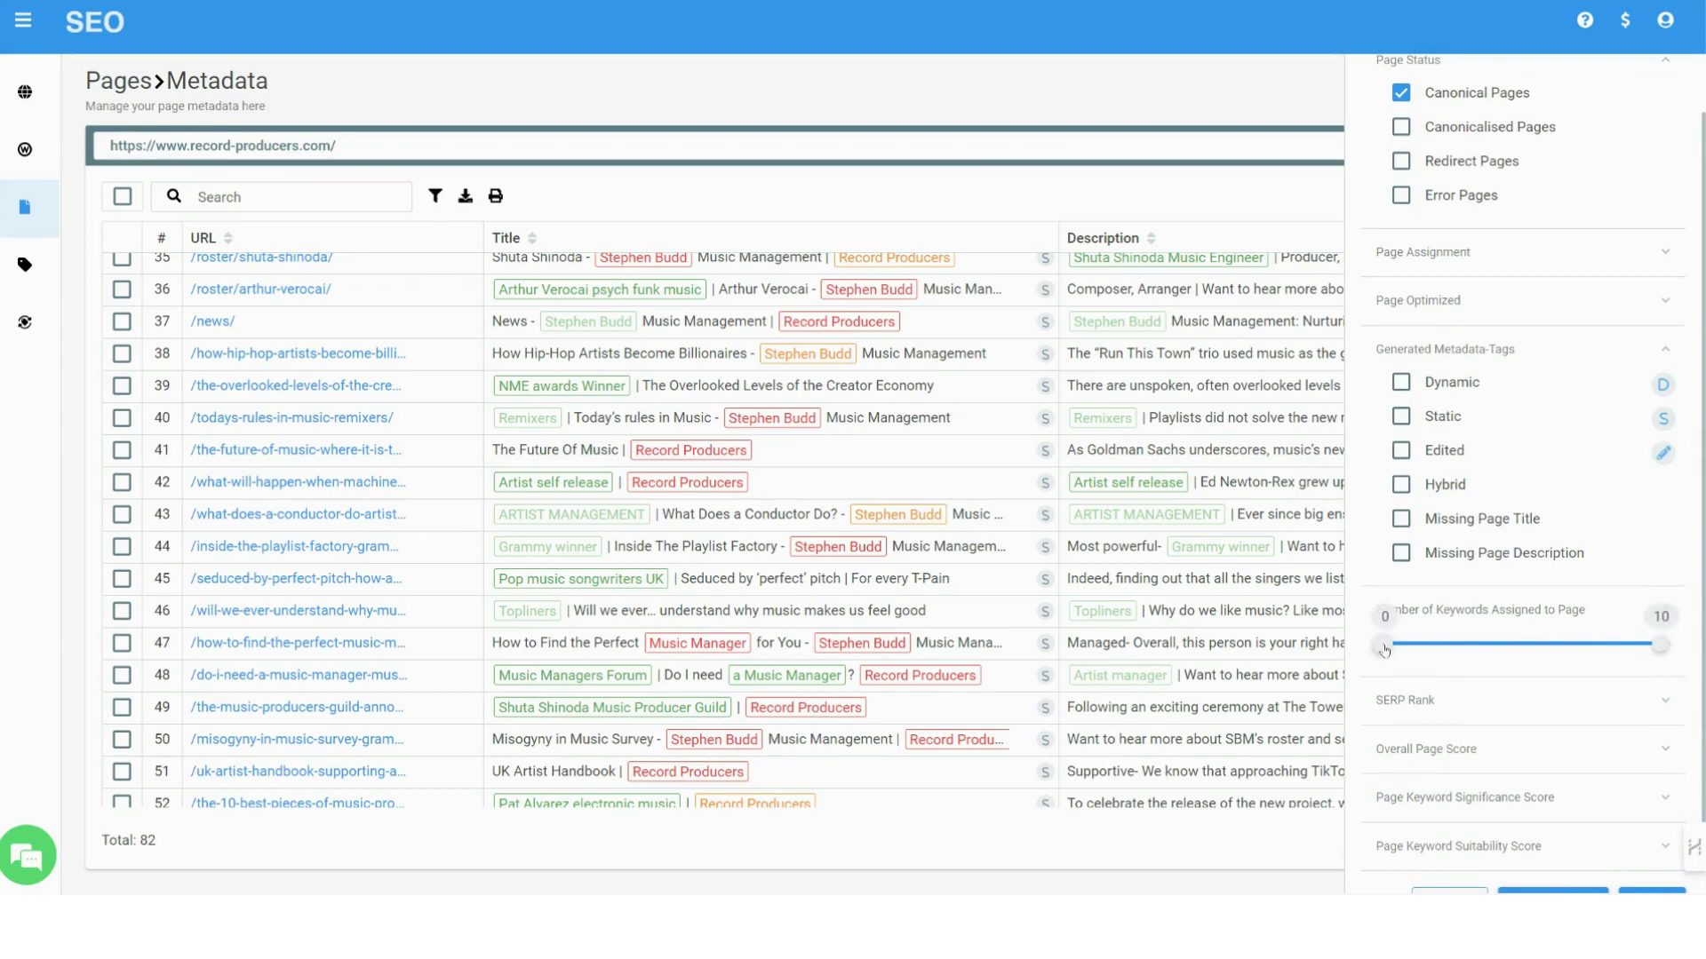
pyautogui.click(1106, 380)
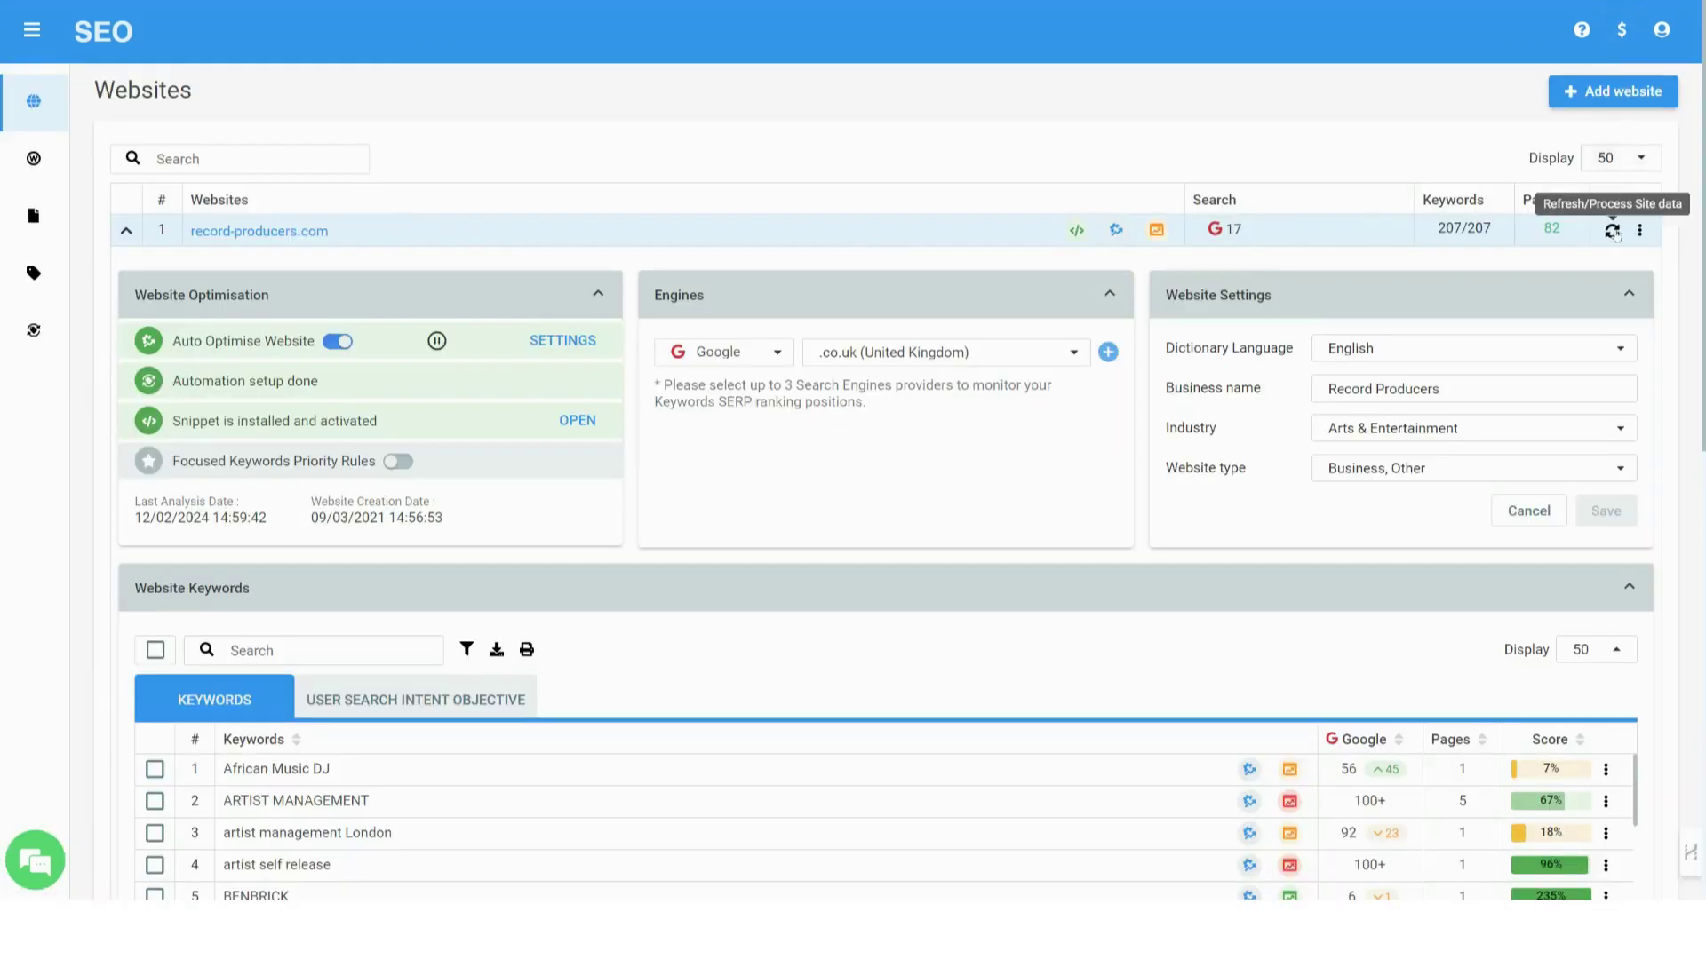
# Start a Process Site Data run for record-producers.com with crawling, SERP analysis and metadata generation enabled
pyautogui.click(1612, 231)
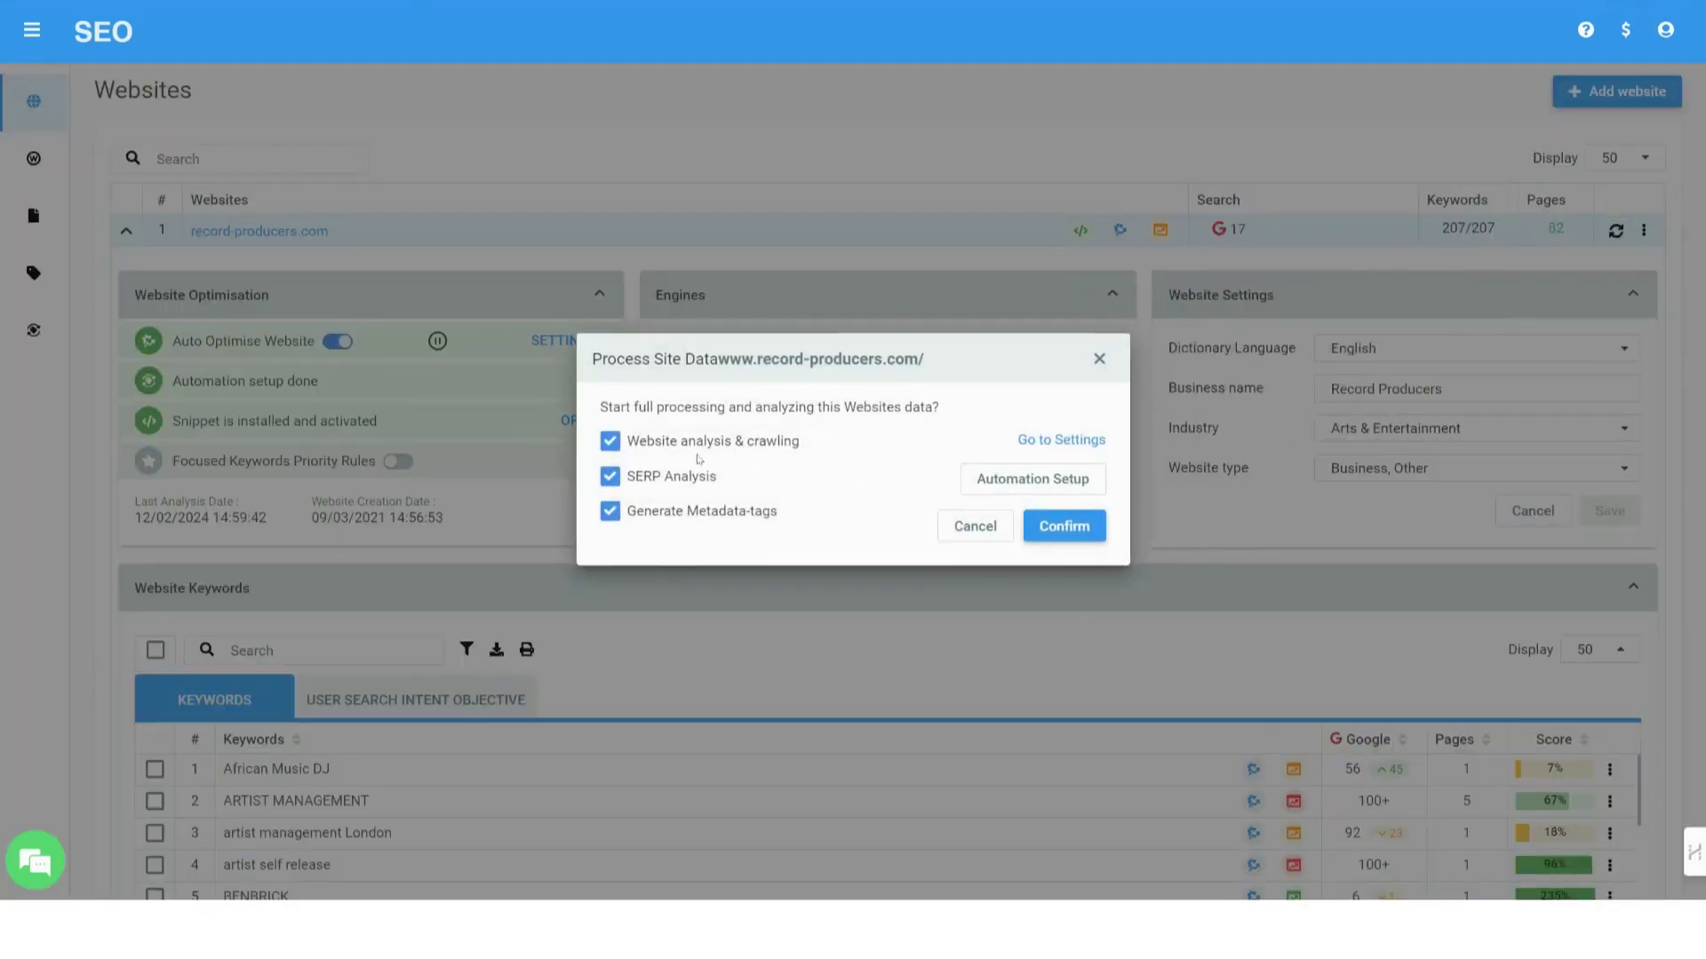